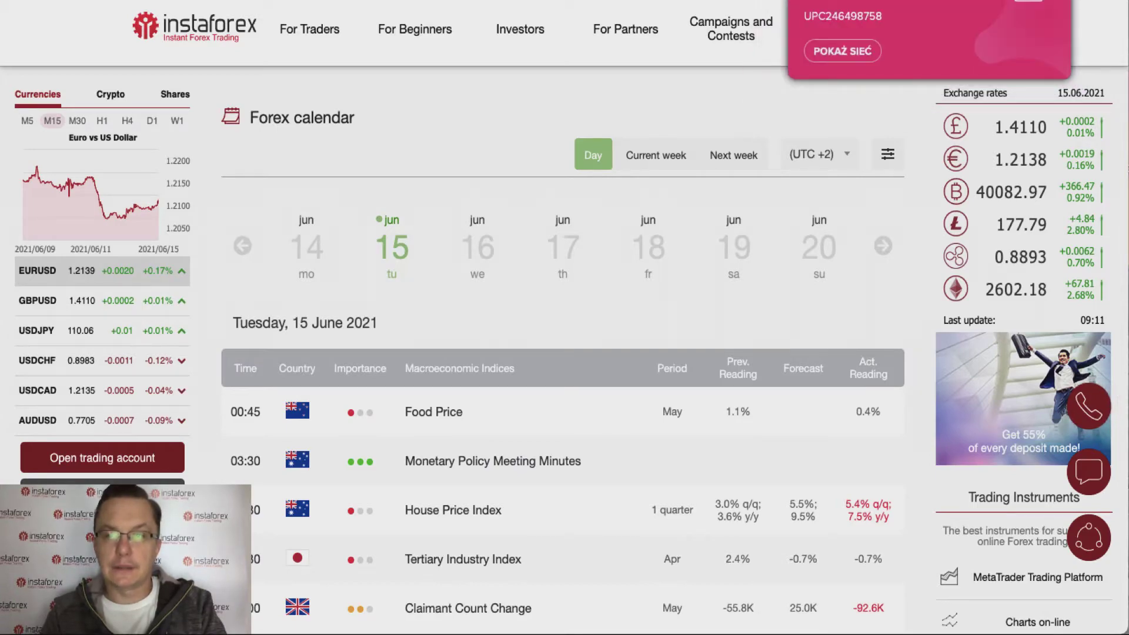
# Review the macroeconomic releases for 15 June 2021 in the Forex calendar, from the morning data to the US indices.
pyautogui.scroll(-6, 619, 207)
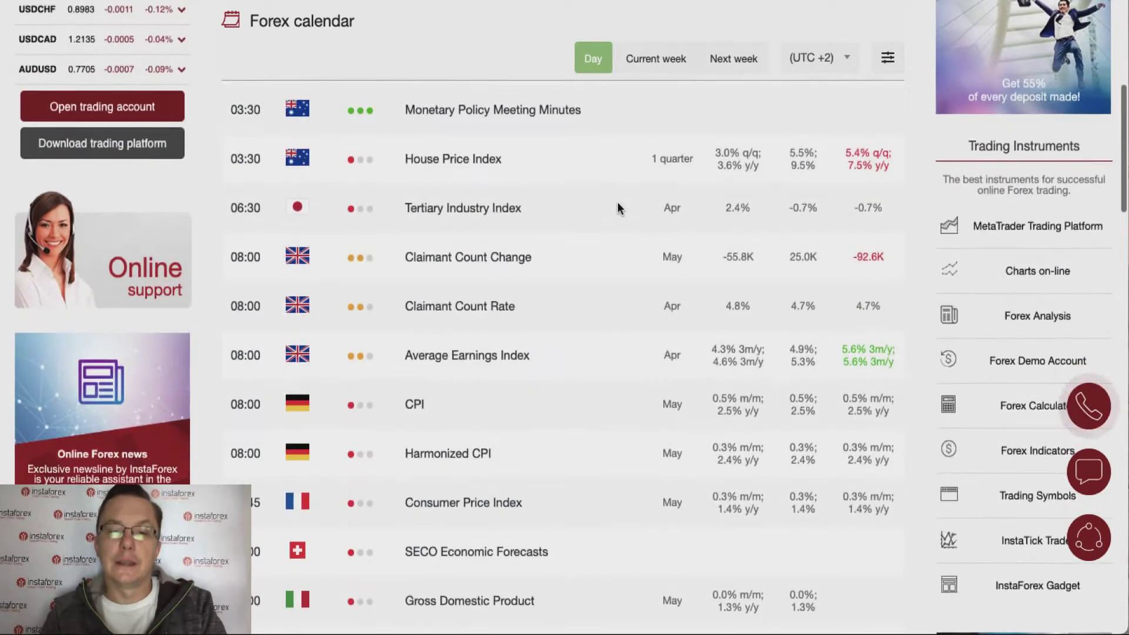
pyautogui.scroll(1, 618, 207)
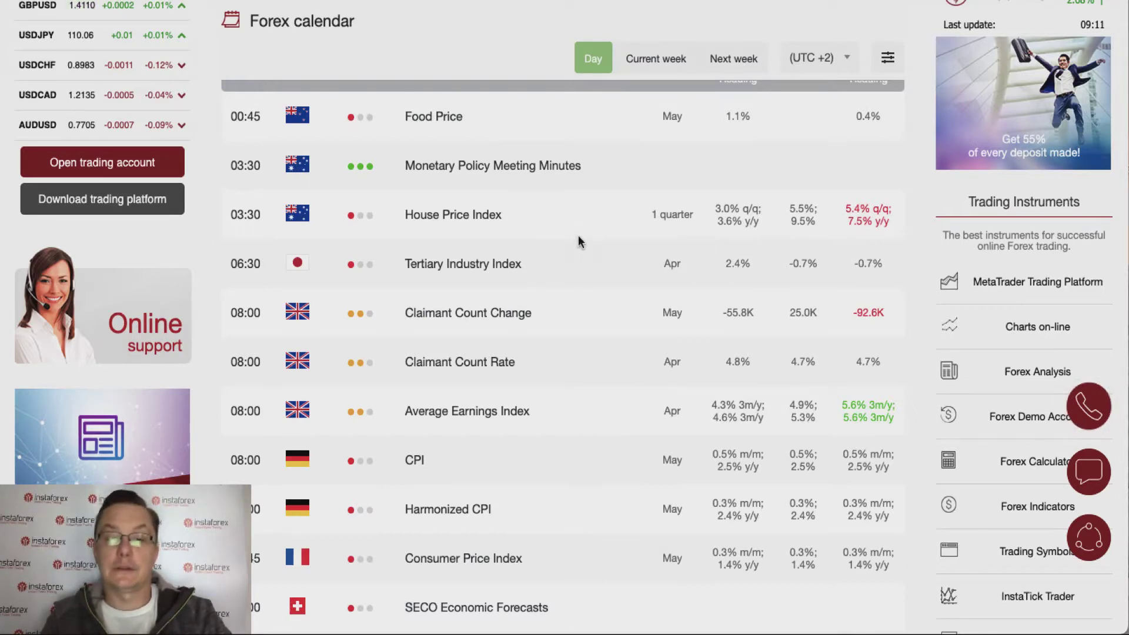
pyautogui.scroll(-1, 541, 313)
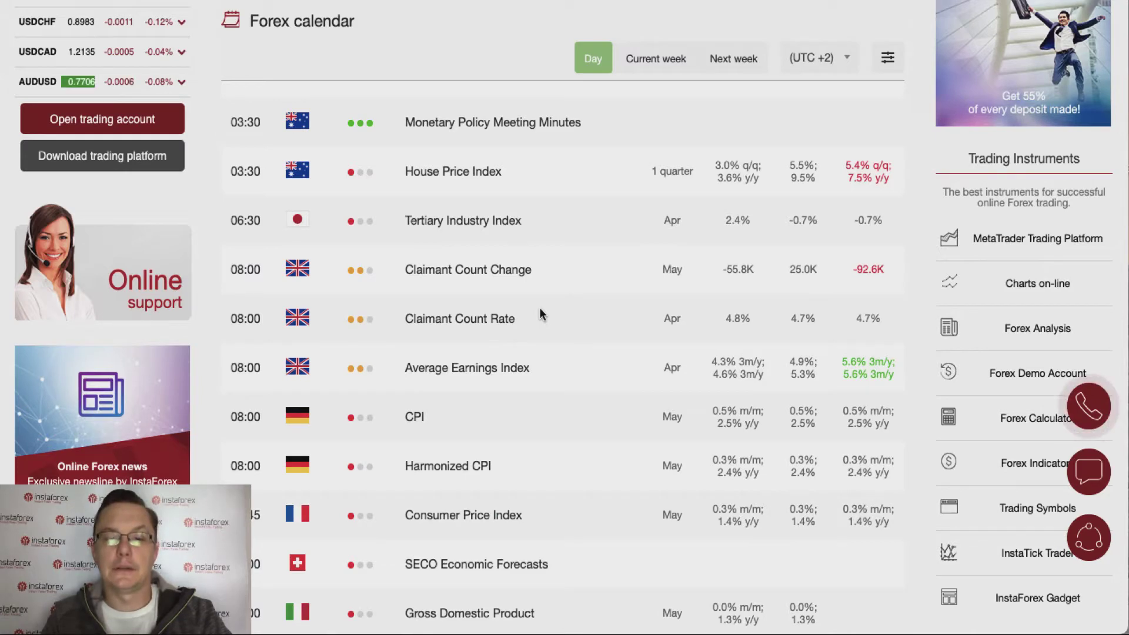
pyautogui.scroll(-3, 539, 308)
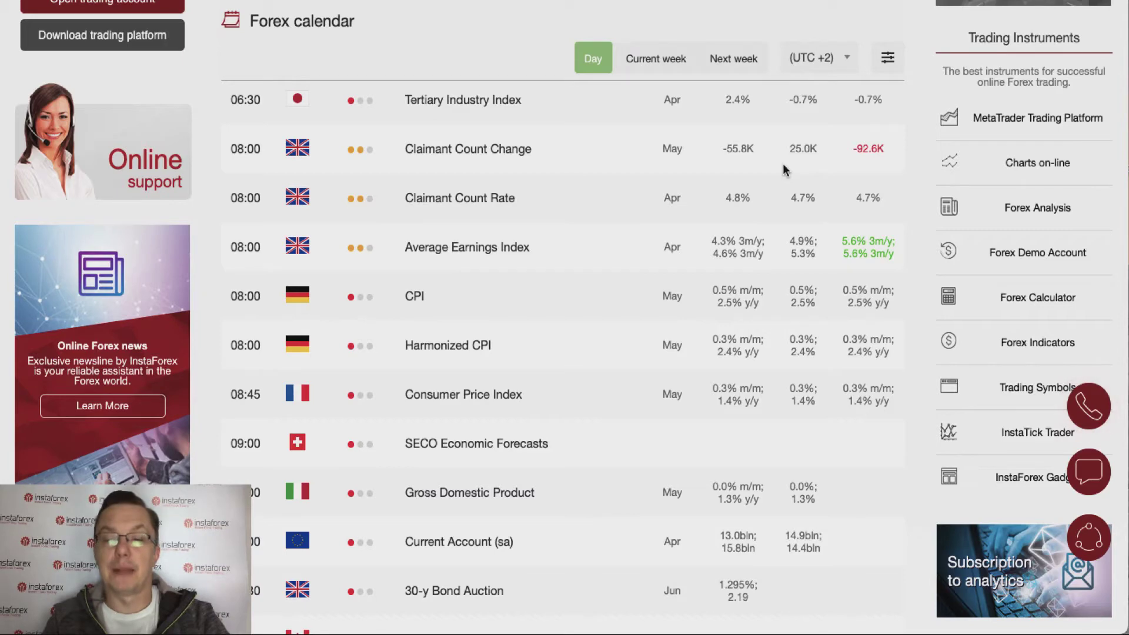
pyautogui.scroll(-1, 783, 170)
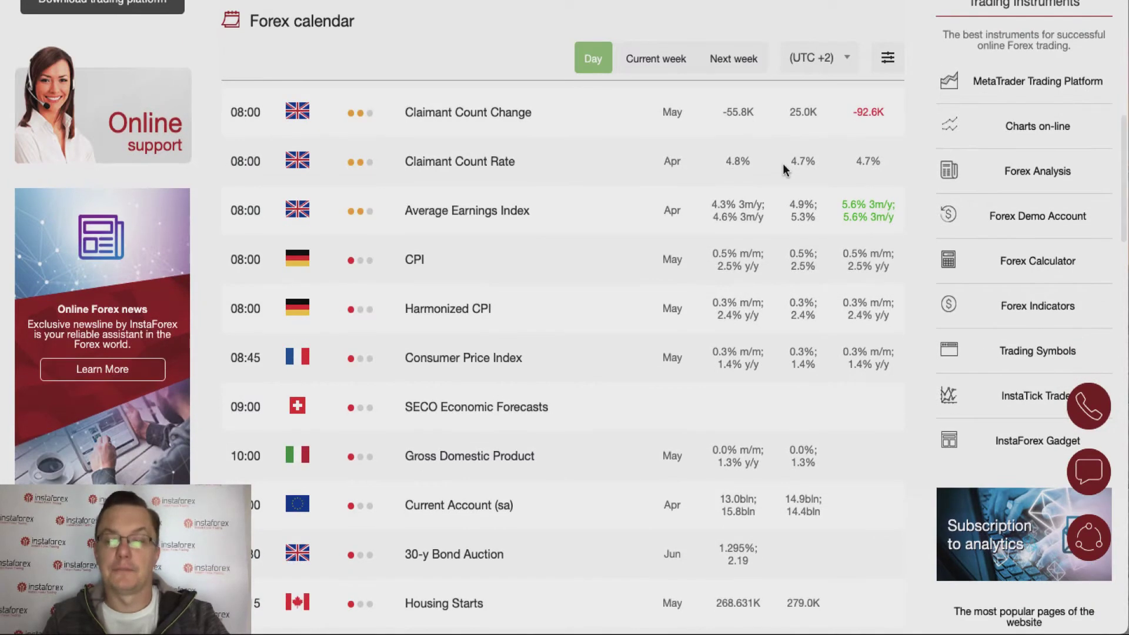
pyautogui.scroll(-3, 783, 170)
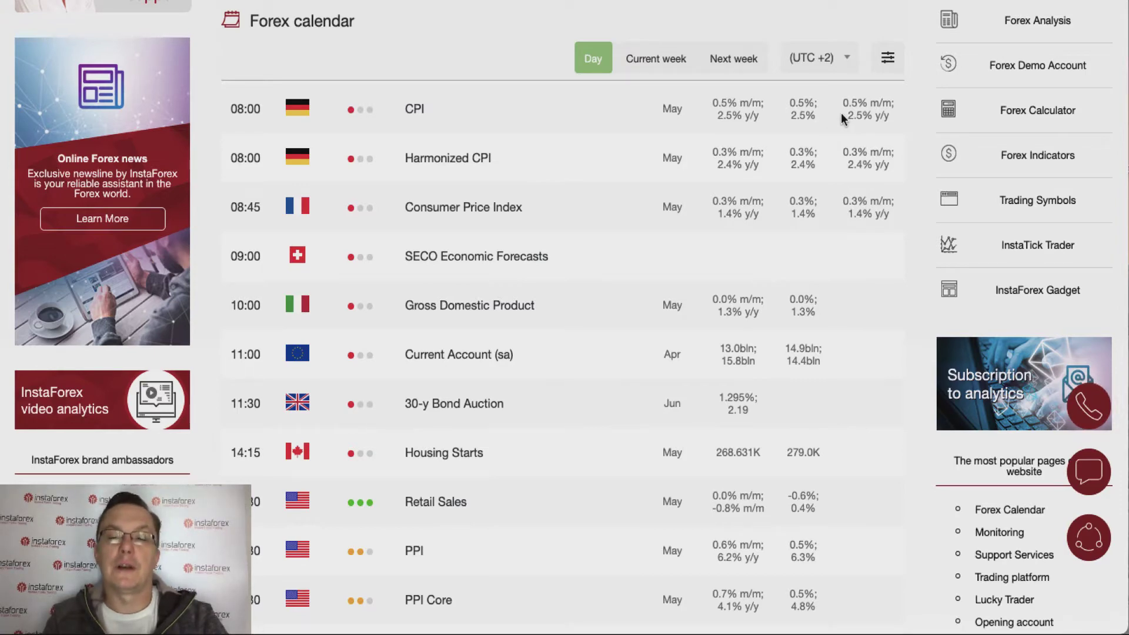
pyautogui.scroll(-3, 842, 114)
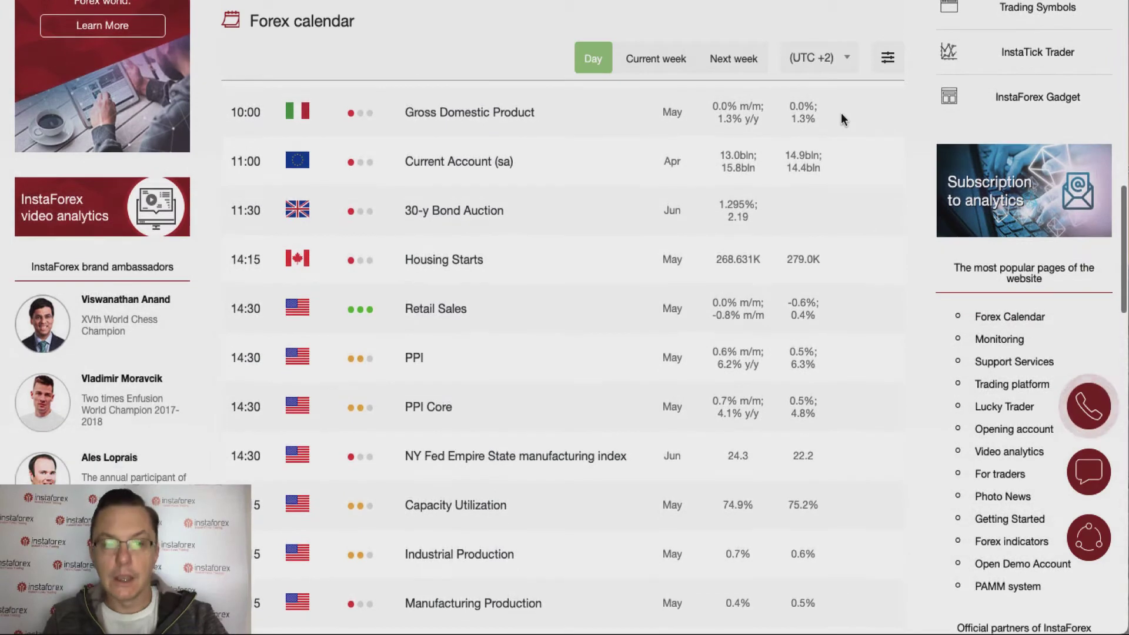
pyautogui.scroll(1, 811, 131)
pyautogui.scroll(1, 810, 134)
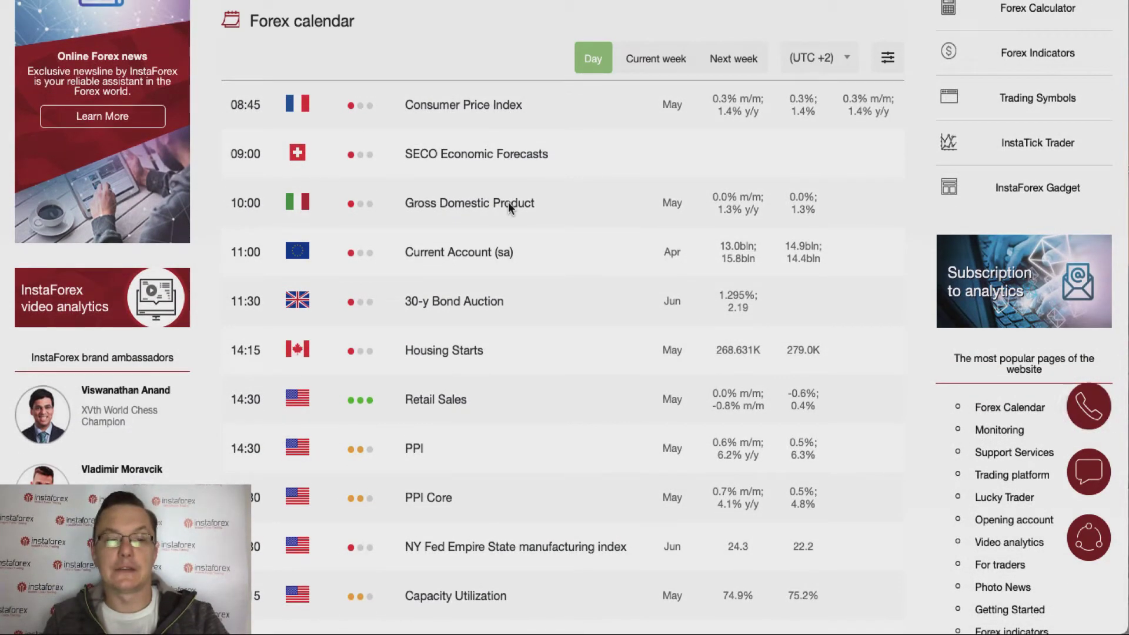
pyautogui.scroll(-4, 509, 206)
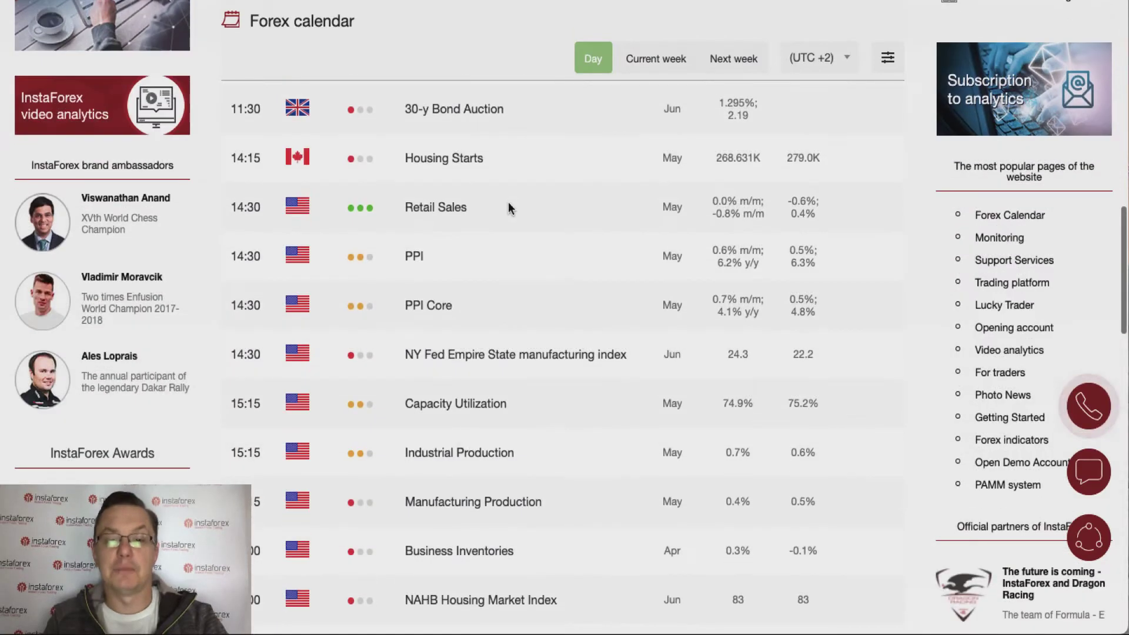
pyautogui.scroll(-1, 508, 208)
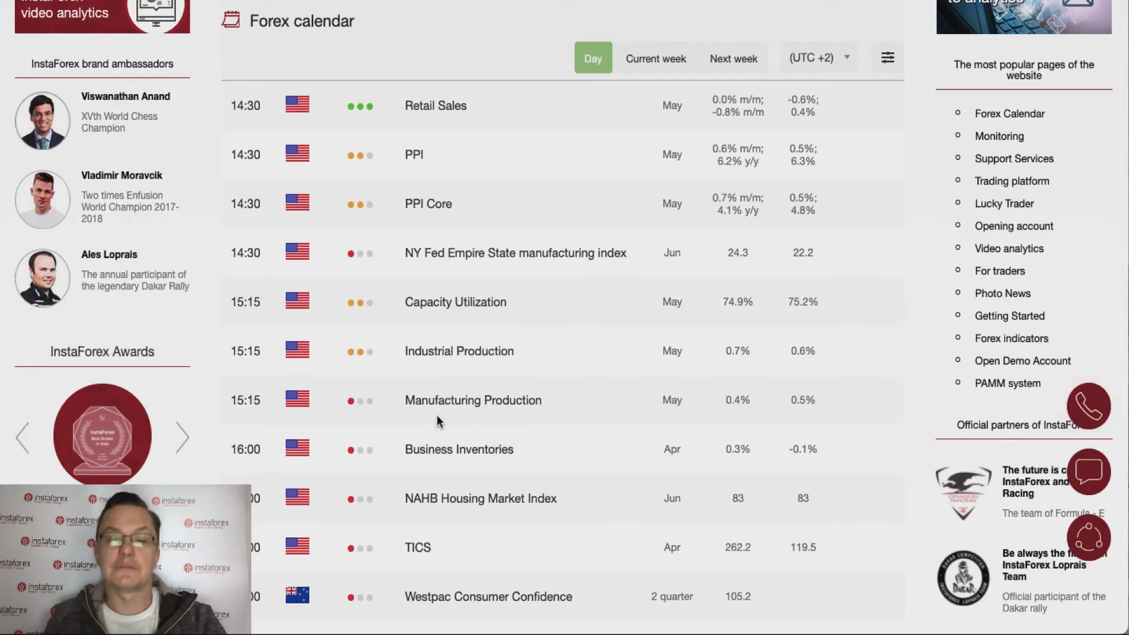
pyautogui.scroll(-2, 432, 446)
pyautogui.scroll(1, 433, 446)
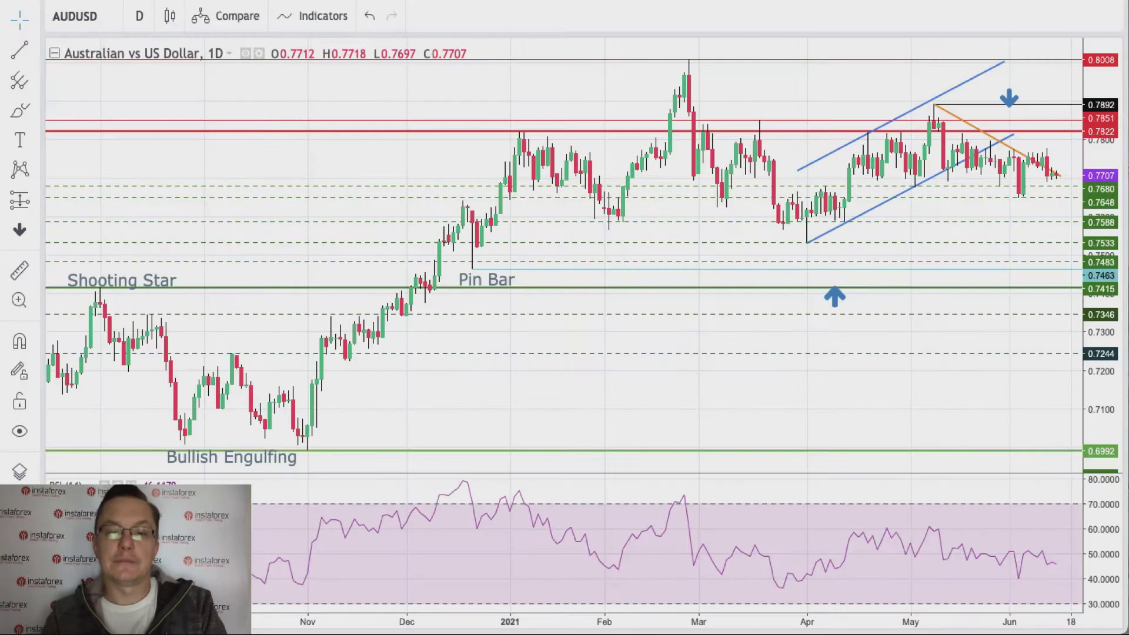
# Examine the latest AUDUSD daily candles against the orange trendline and the marked support and resistance levels.
pyautogui.moveTo(771, 88); pyautogui.dragTo(539, 100)
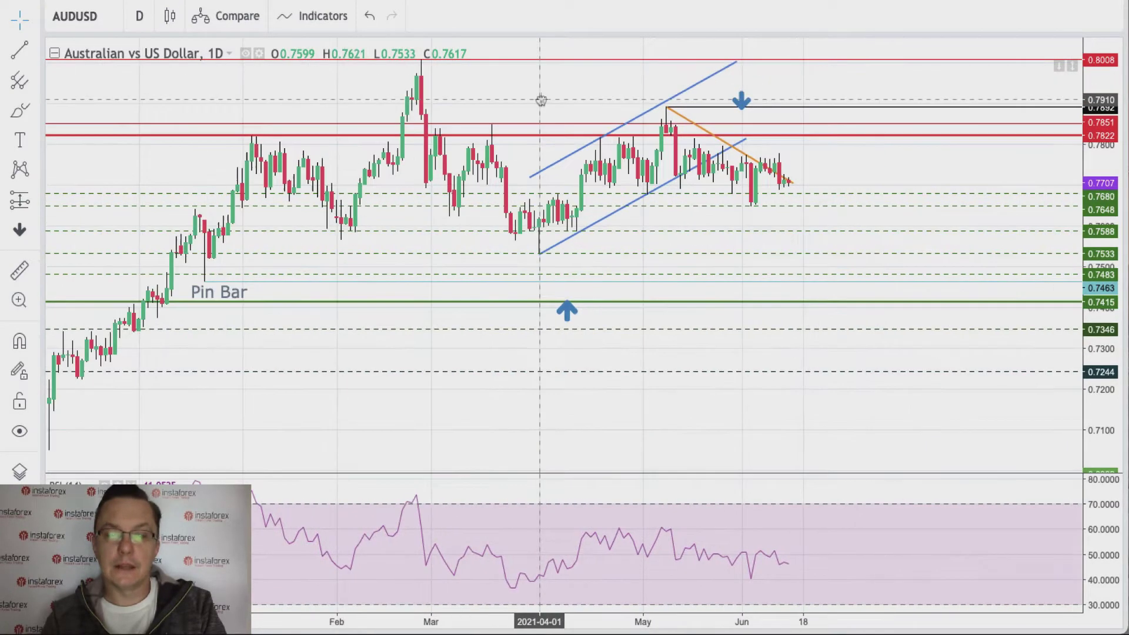
pyautogui.moveTo(1104, 362); pyautogui.dragTo(1117, 222)
pyautogui.scroll(-3, 915, 189)
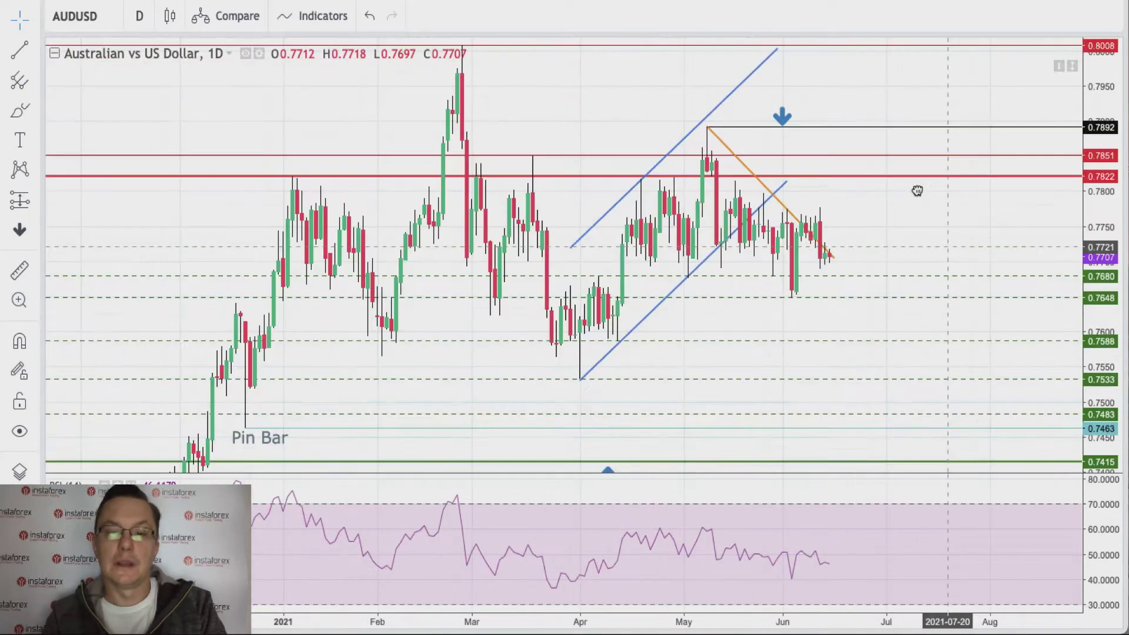
pyautogui.moveTo(1007, 273); pyautogui.dragTo(968, 258)
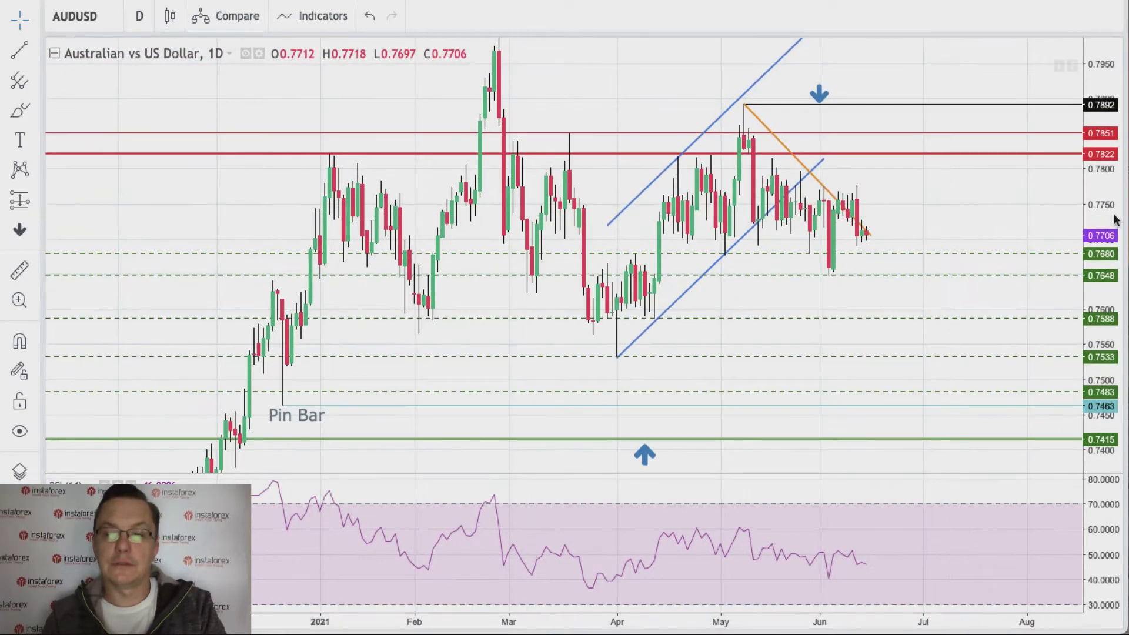
pyautogui.moveTo(1108, 194); pyautogui.dragTo(1108, 232)
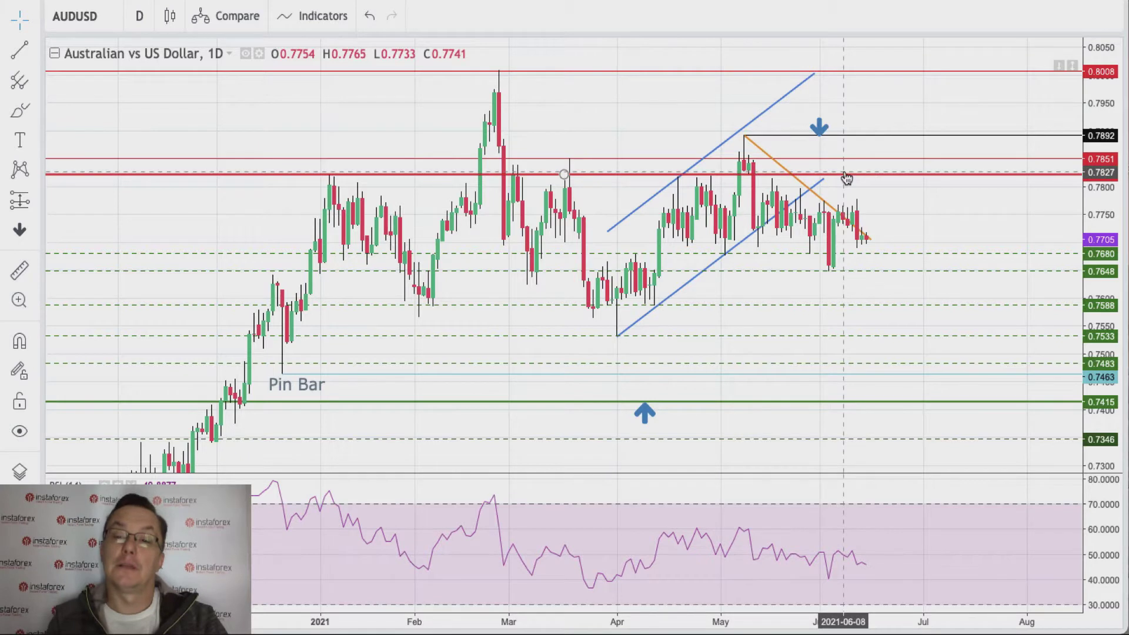
pyautogui.moveTo(820, 129)
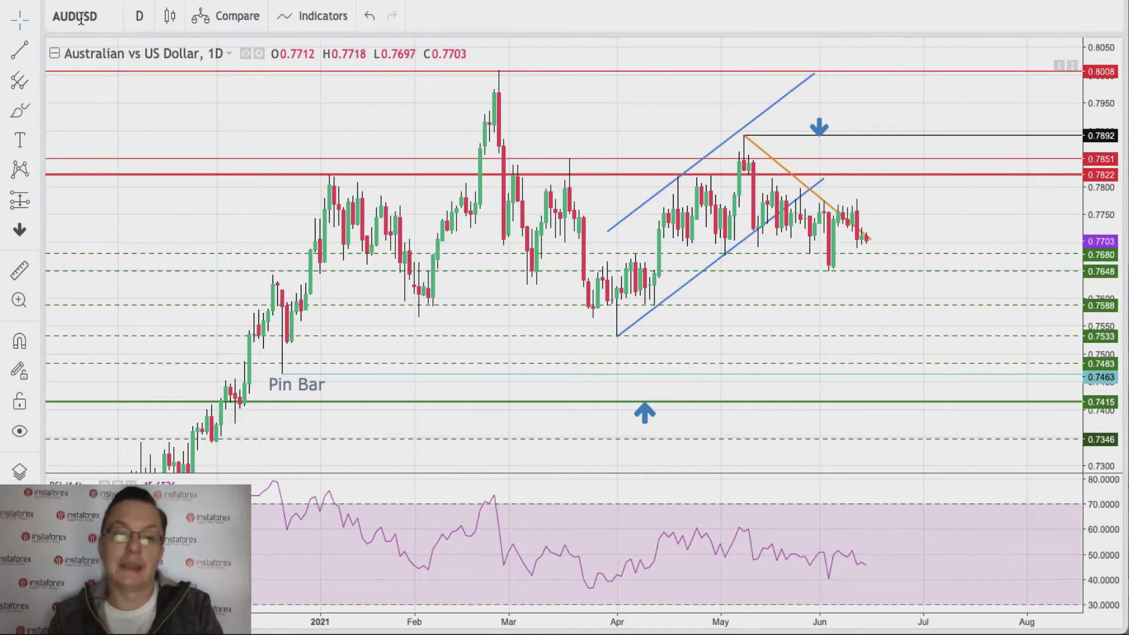
# Search the symbols for CRUDE and load the Crude Light Sweet Oil, Current Month (#CL) chart.
pyautogui.click(110, 17)
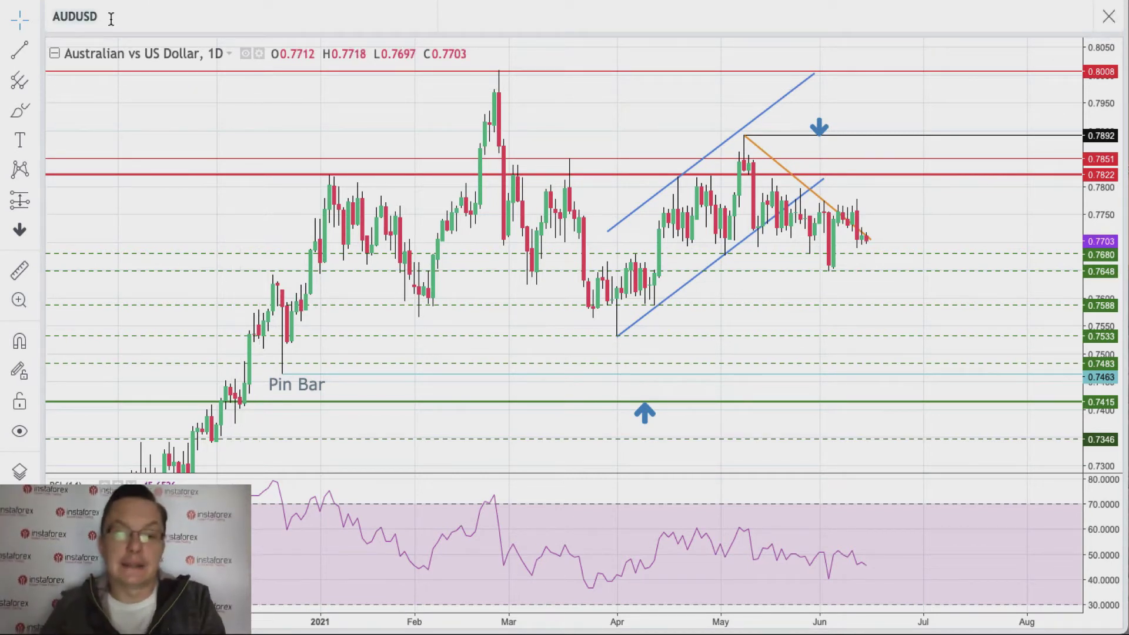
pyautogui.write('CRUDE')
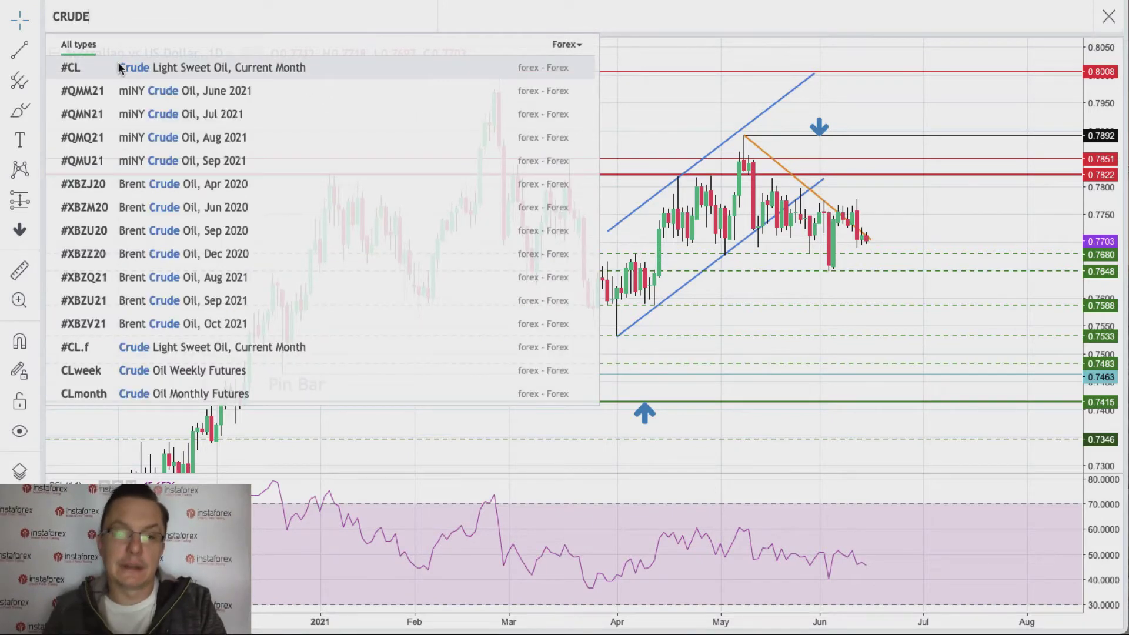
pyautogui.click(120, 68)
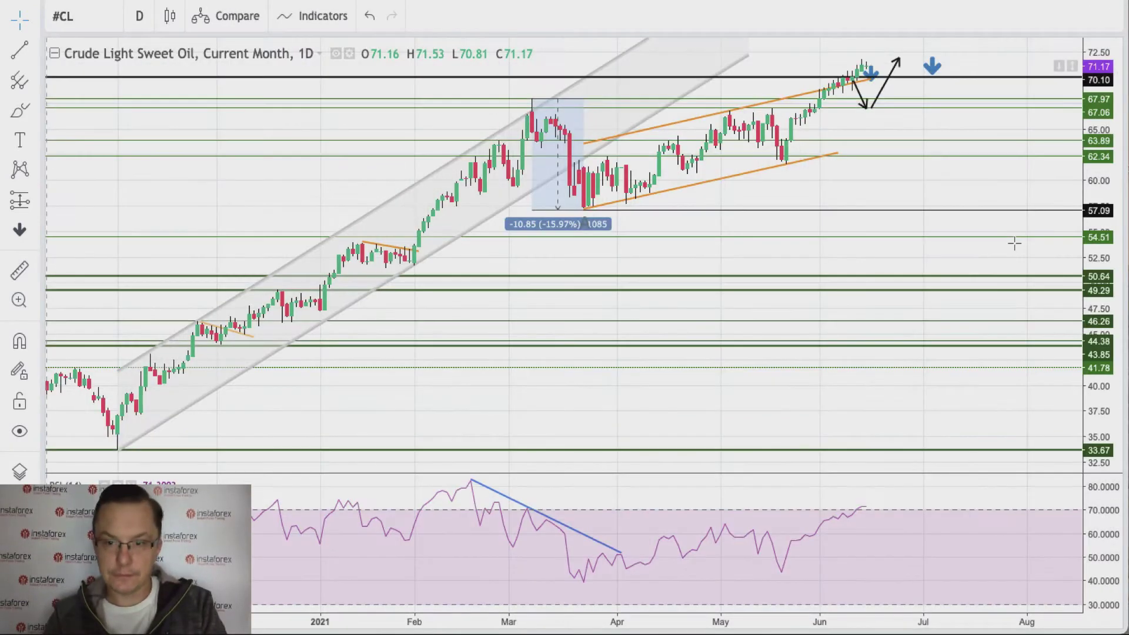
# Delete the two black projection arrows and the blue down arrow closest to the latest crude oil candles.
pyautogui.moveTo(1105, 129); pyautogui.dragTo(1105, 97)
pyautogui.moveTo(984, 184); pyautogui.dragTo(857, 318)
pyautogui.moveTo(1100, 310); pyautogui.dragTo(1098, 236)
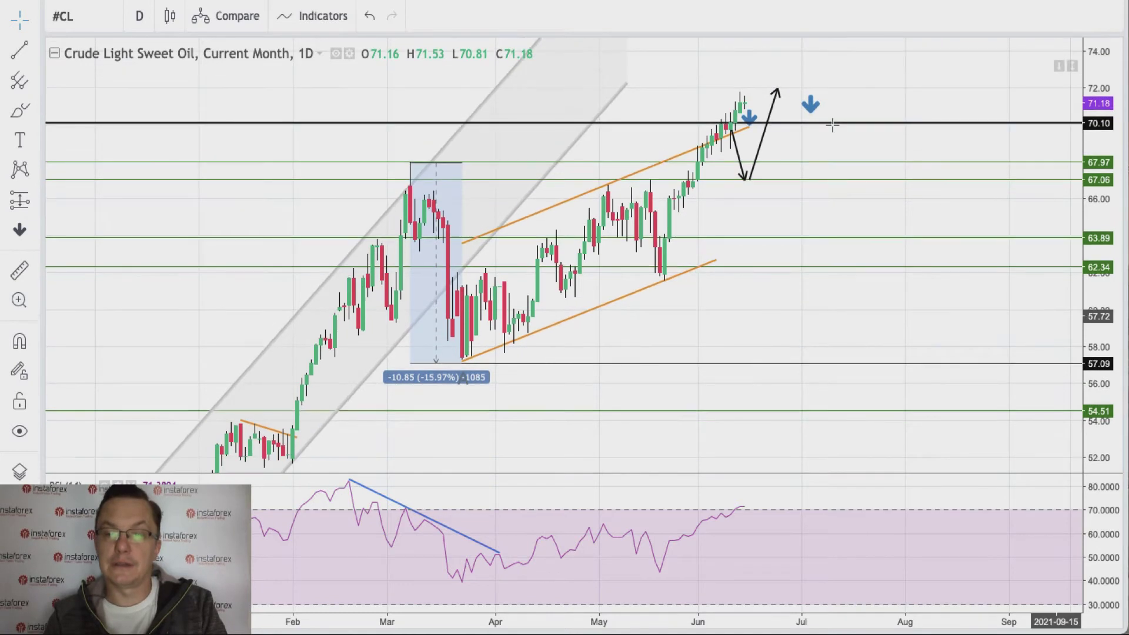
pyautogui.click(740, 150)
pyautogui.press('Delete')
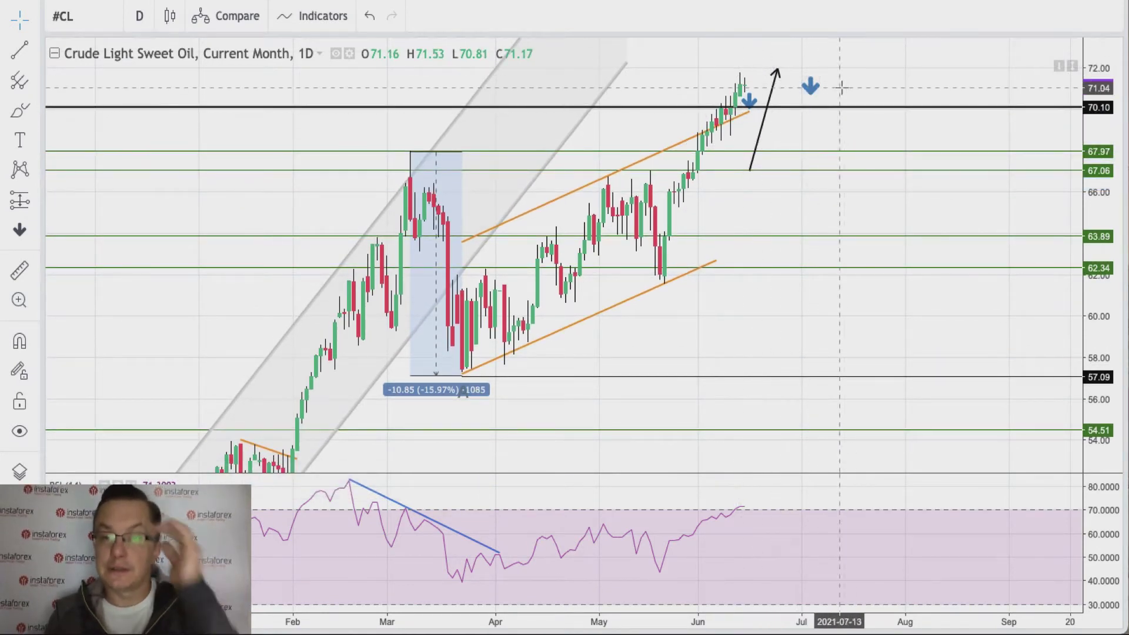
pyautogui.click(771, 93)
pyautogui.press('Delete')
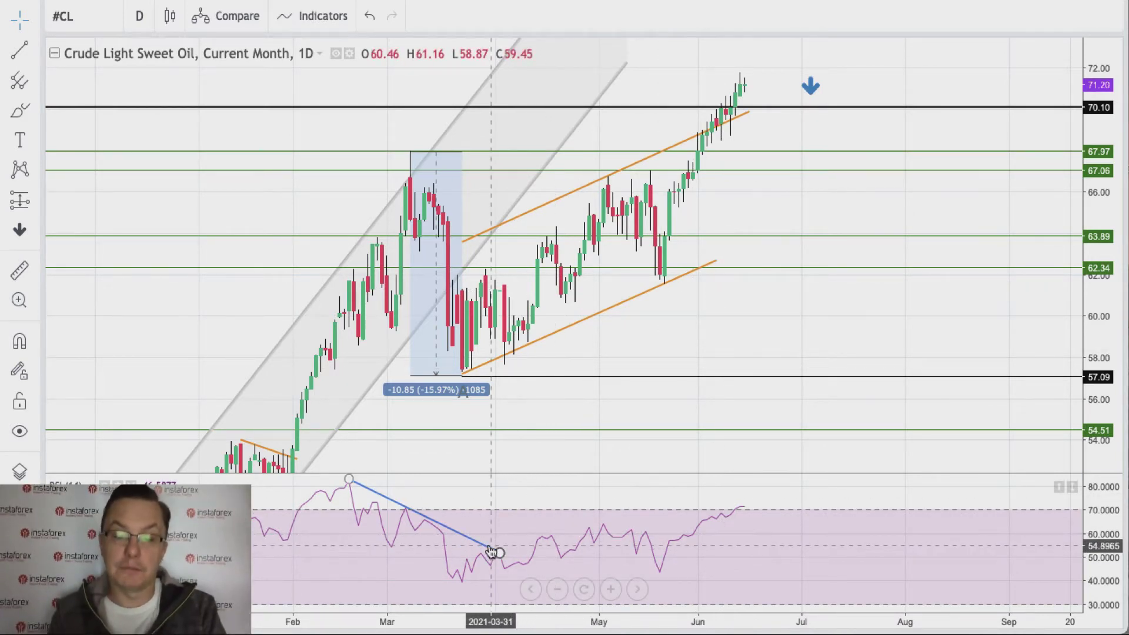
# Extend the blue RSI trendline's end point to late July so the line meets the latest RSI high.
pyautogui.moveTo(493, 551); pyautogui.dragTo(871, 513)
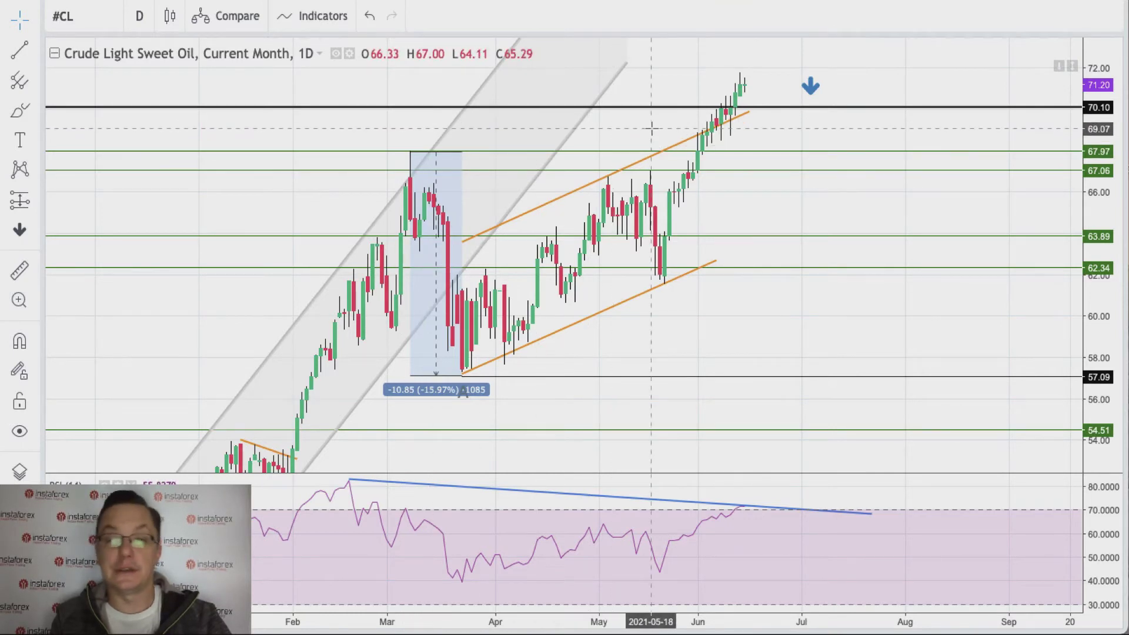
# Add a horizontal line matching the green 67.97 level and position it at the latest high, 71.80.
pyautogui.click(747, 153)
pyautogui.hotkey('alt', 'h')
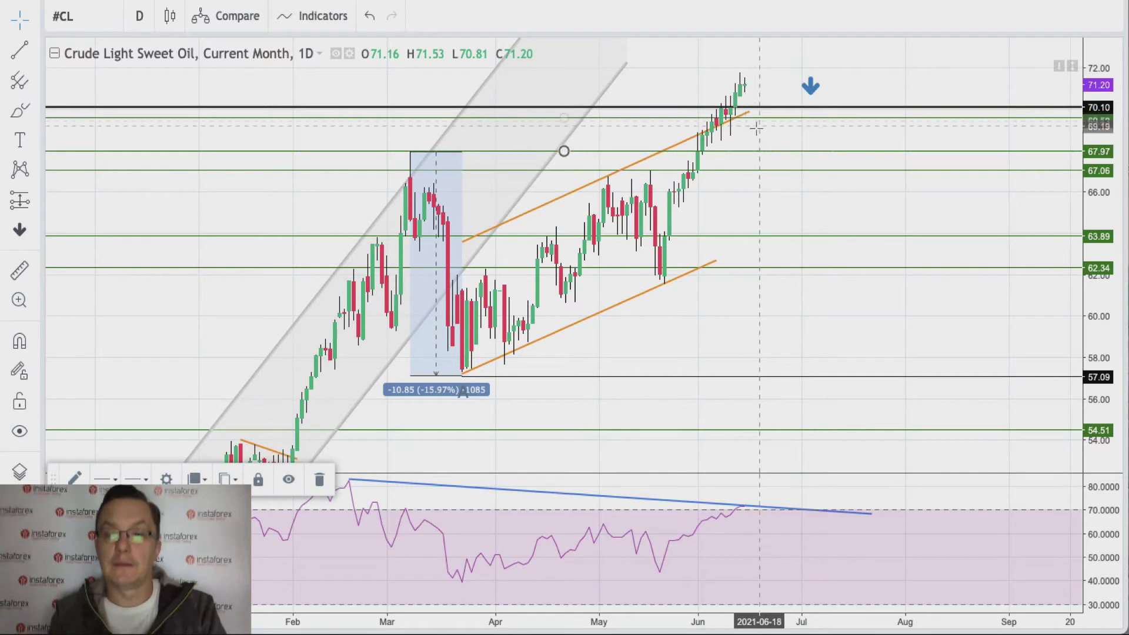
pyautogui.moveTo(772, 120); pyautogui.dragTo(780, 76)
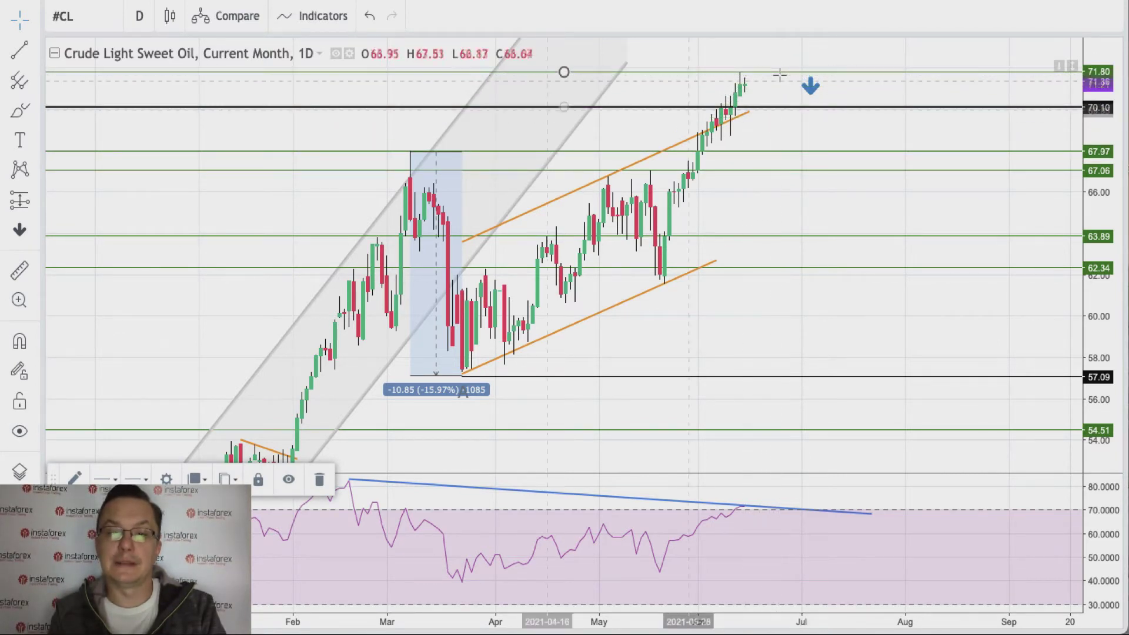
# Change the line color of the 71.80 horizontal level to red.
pyautogui.doubleClick(305, 171)
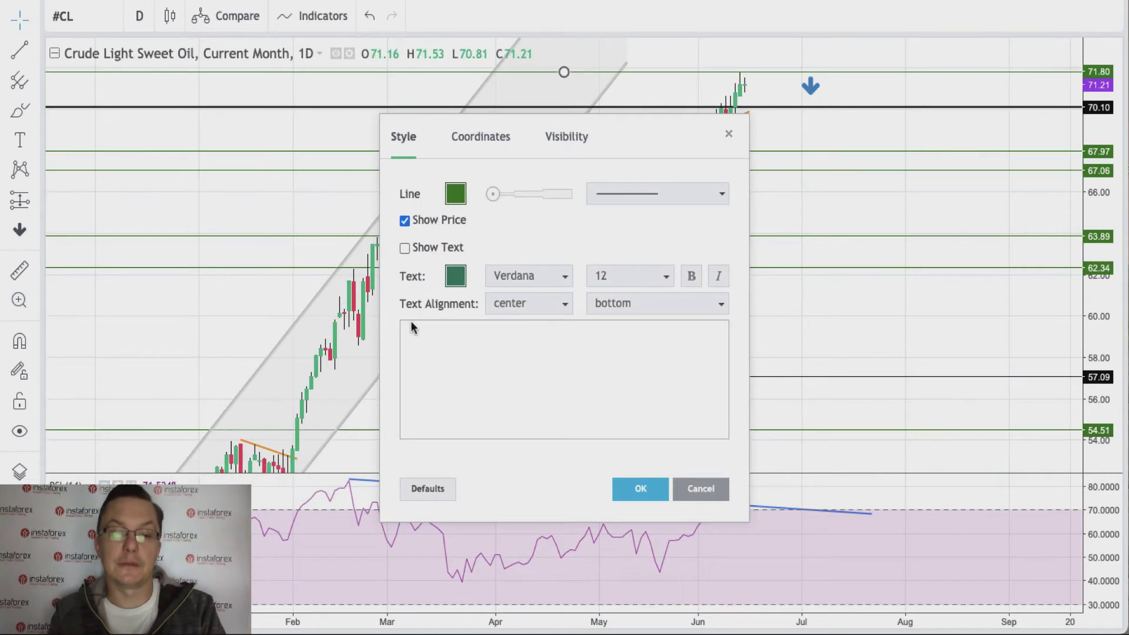
pyautogui.click(456, 194)
pyautogui.click(470, 236)
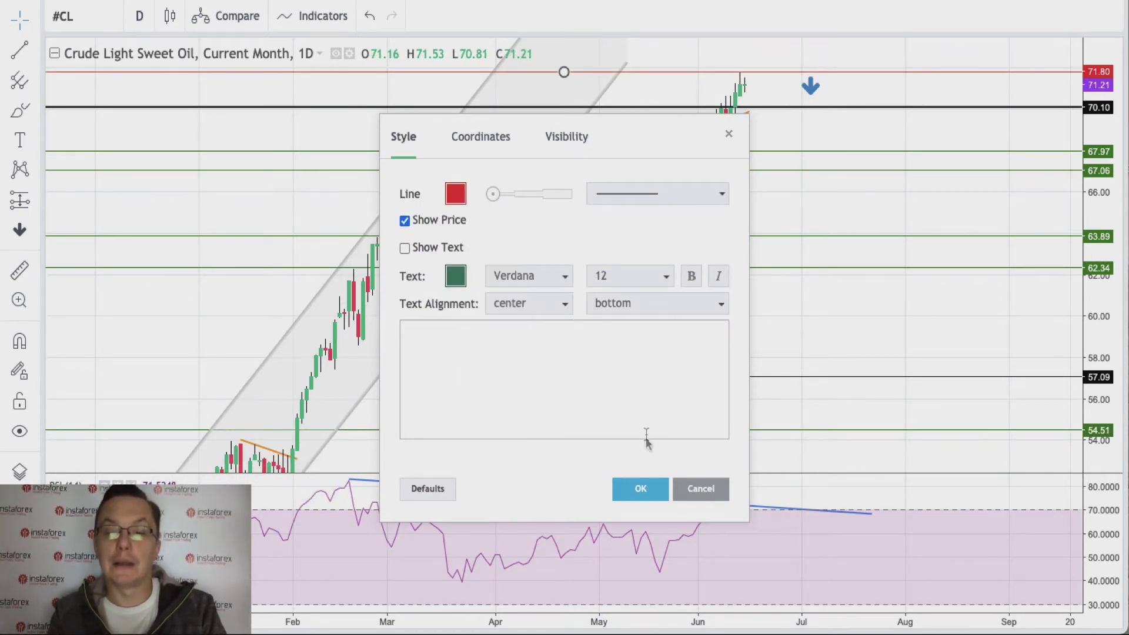
pyautogui.click(645, 490)
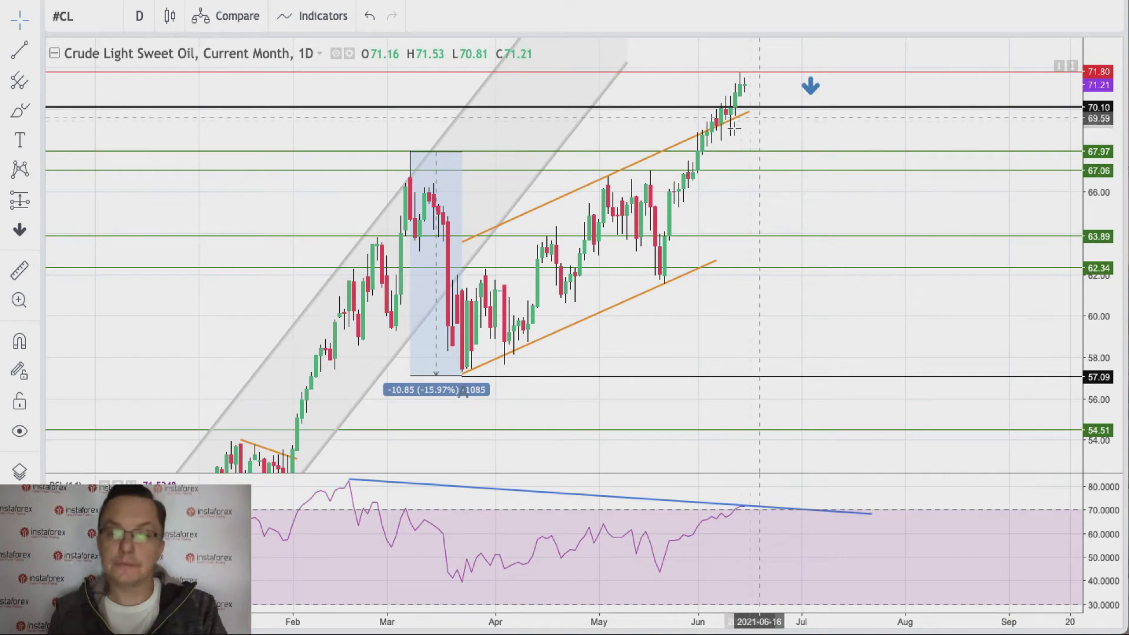
# Replace the remaining blue down arrow with an up arrow placed near 30 June, between the 67.97 and 67.06 levels.
pyautogui.click(812, 87)
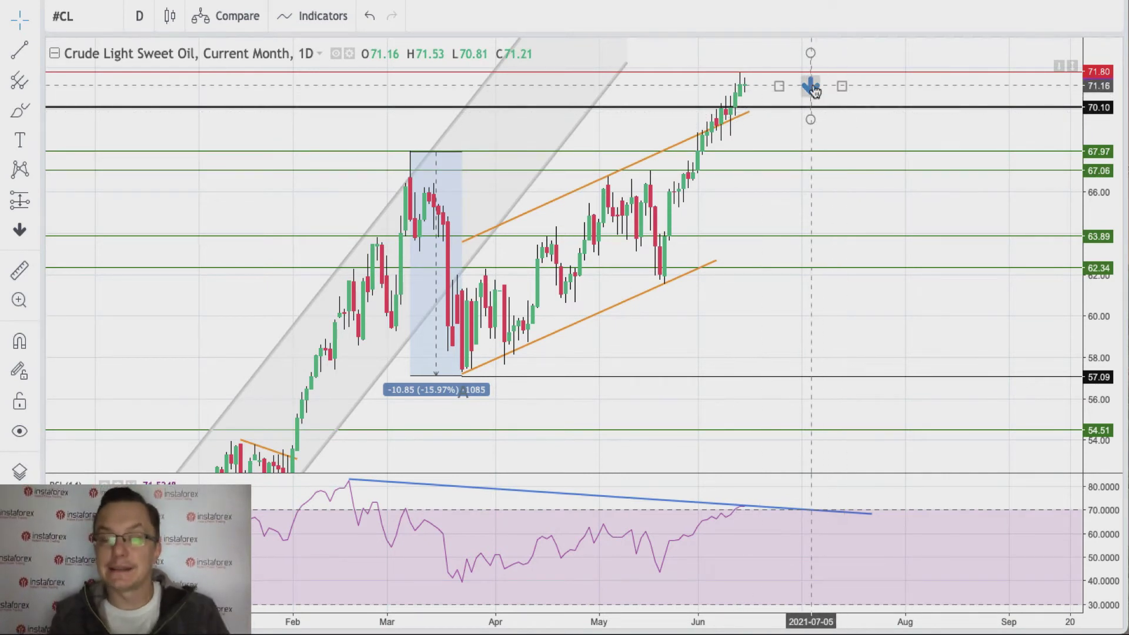
pyautogui.press('Delete')
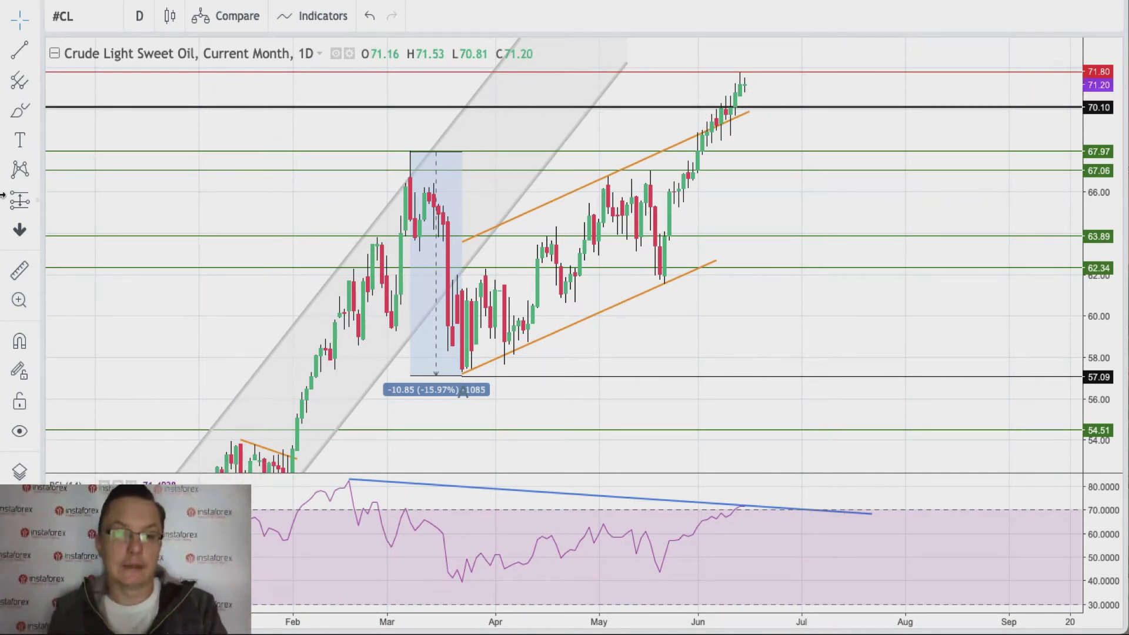
pyautogui.click(32, 228)
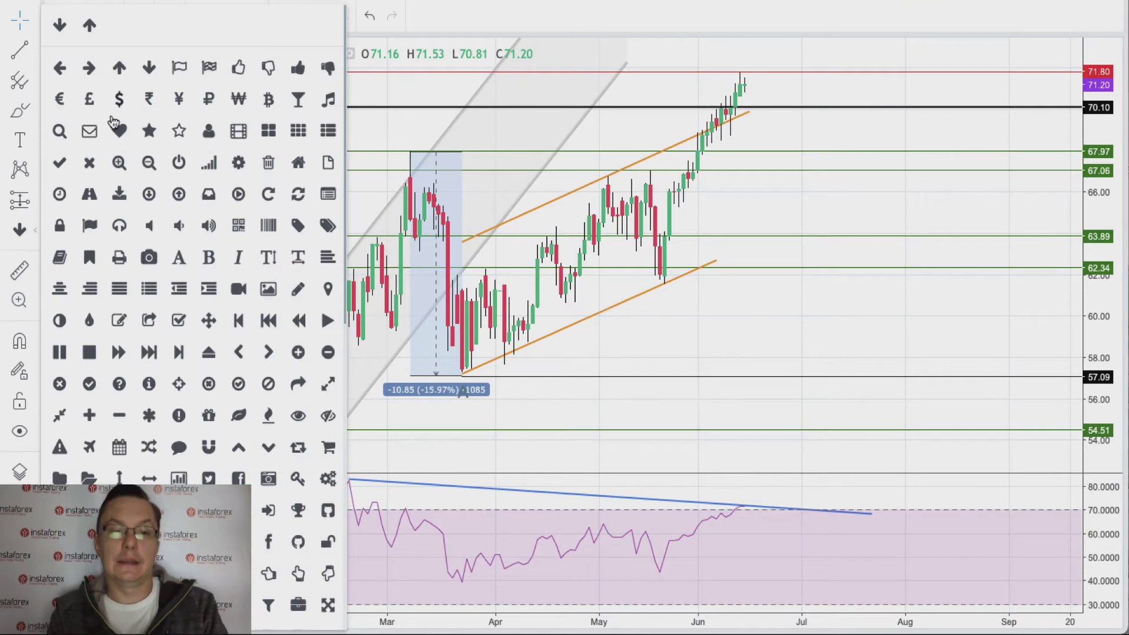
pyautogui.click(119, 68)
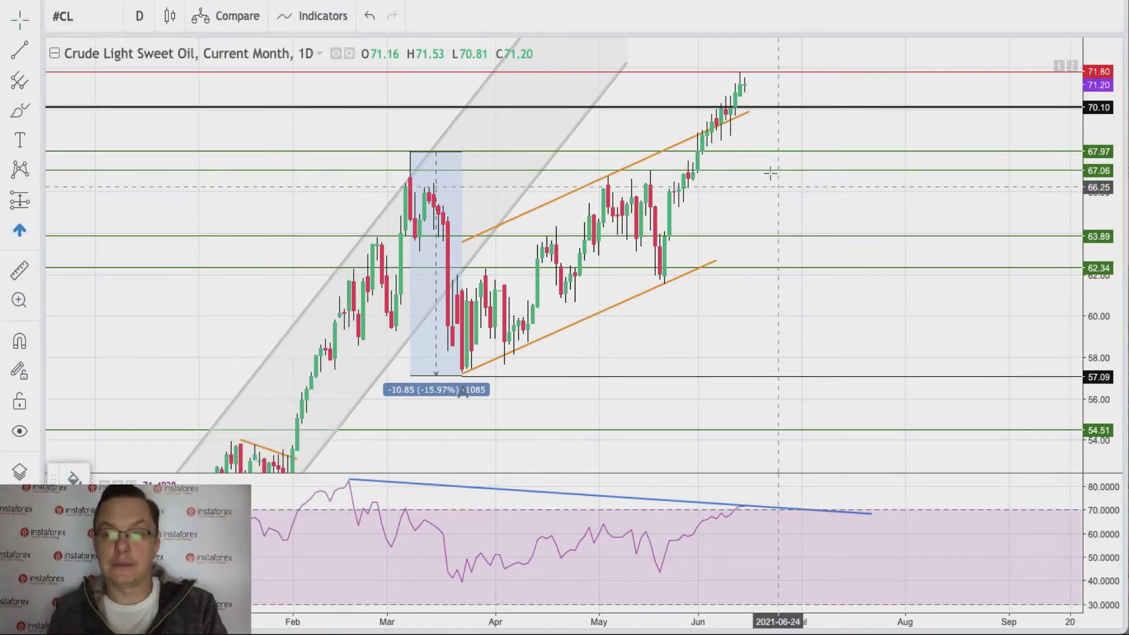
pyautogui.click(782, 194)
pyautogui.moveTo(782, 194); pyautogui.dragTo(796, 154)
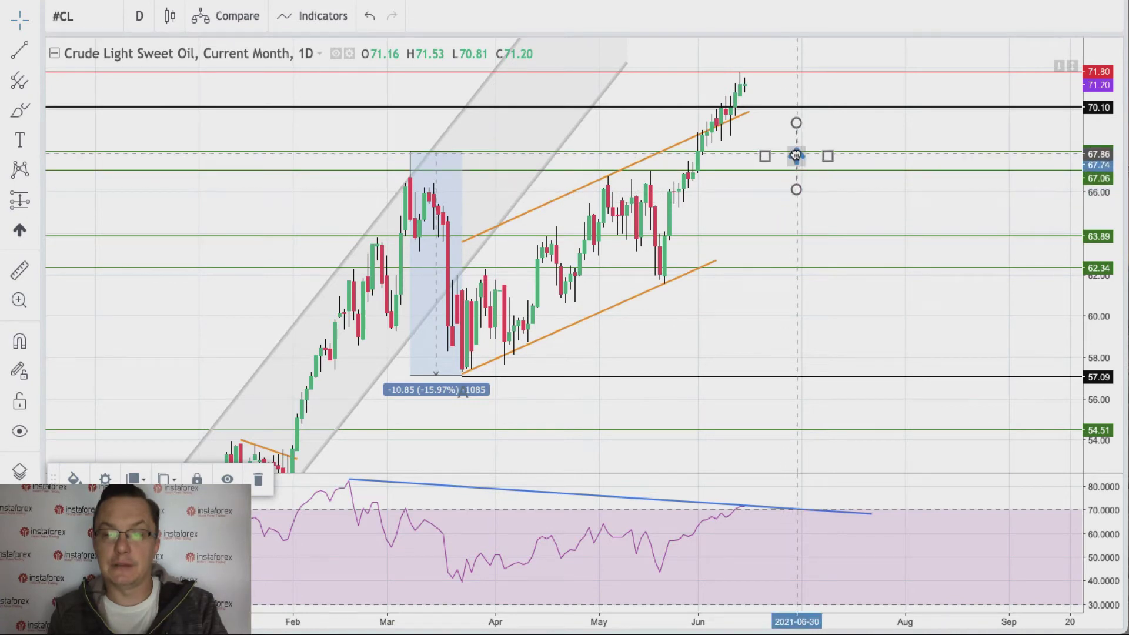
pyautogui.click(869, 212)
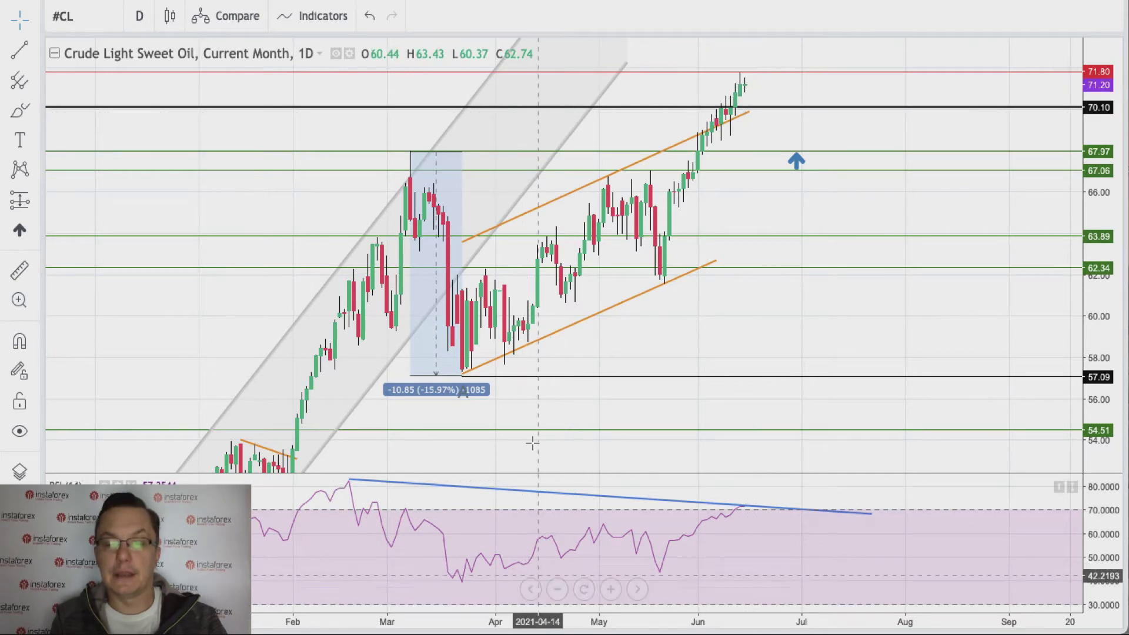
# Add a price range measurement from the 18 May high at the 67.06 level down to the following late-May low on the lower orange trendline.
pyautogui.click(609, 593)
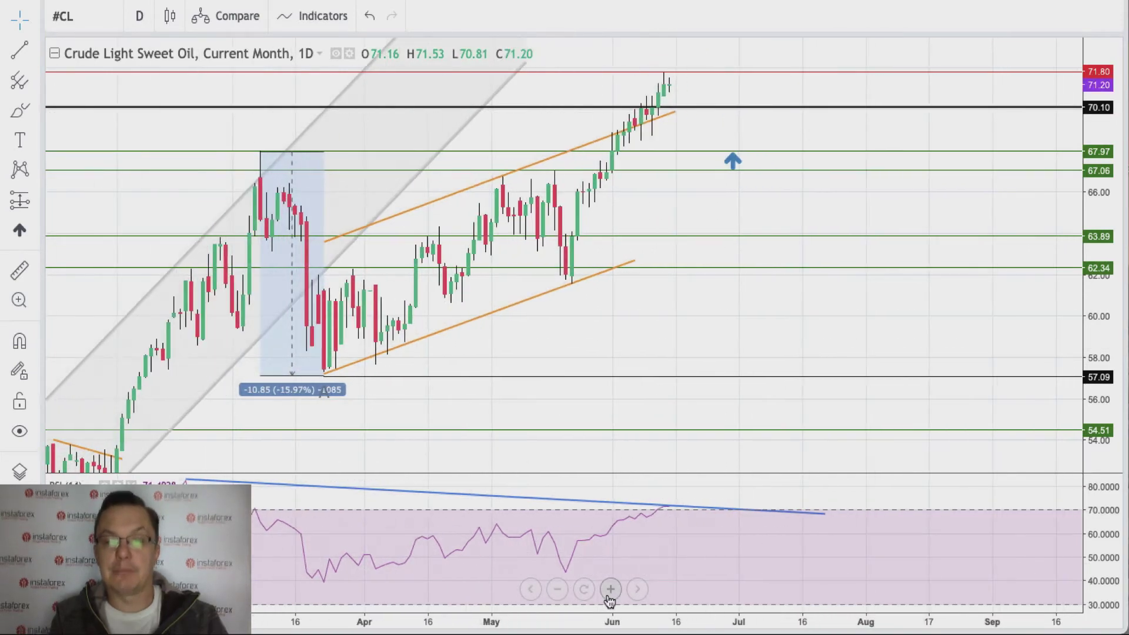
pyautogui.click(610, 593)
pyautogui.moveTo(606, 595); pyautogui.dragTo(628, 337)
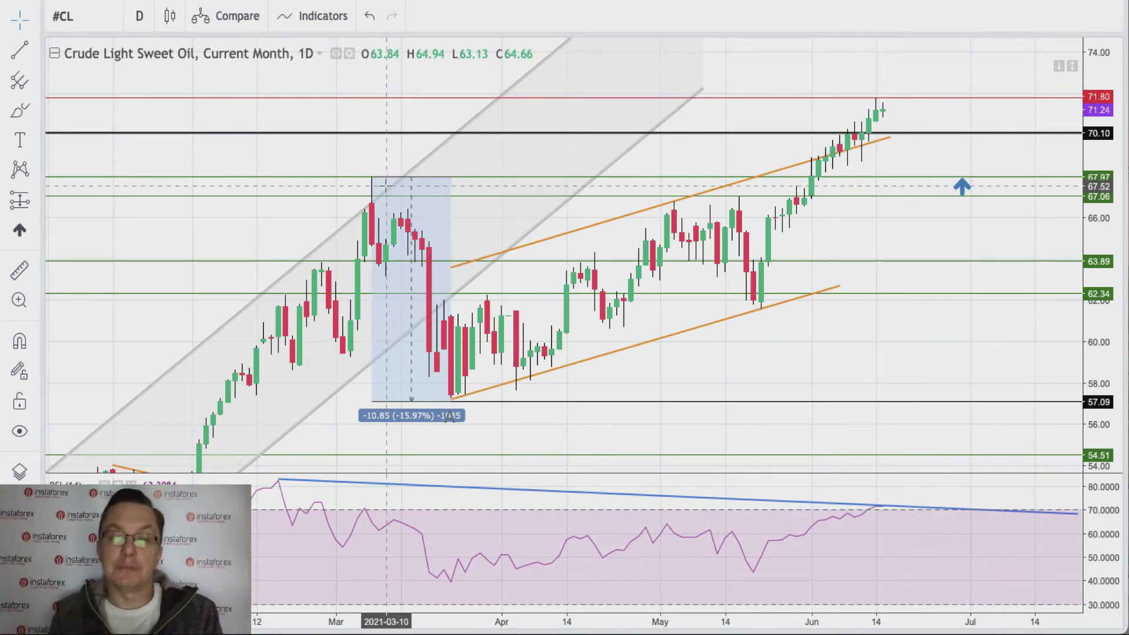
pyautogui.click(35, 201)
pyautogui.click(94, 335)
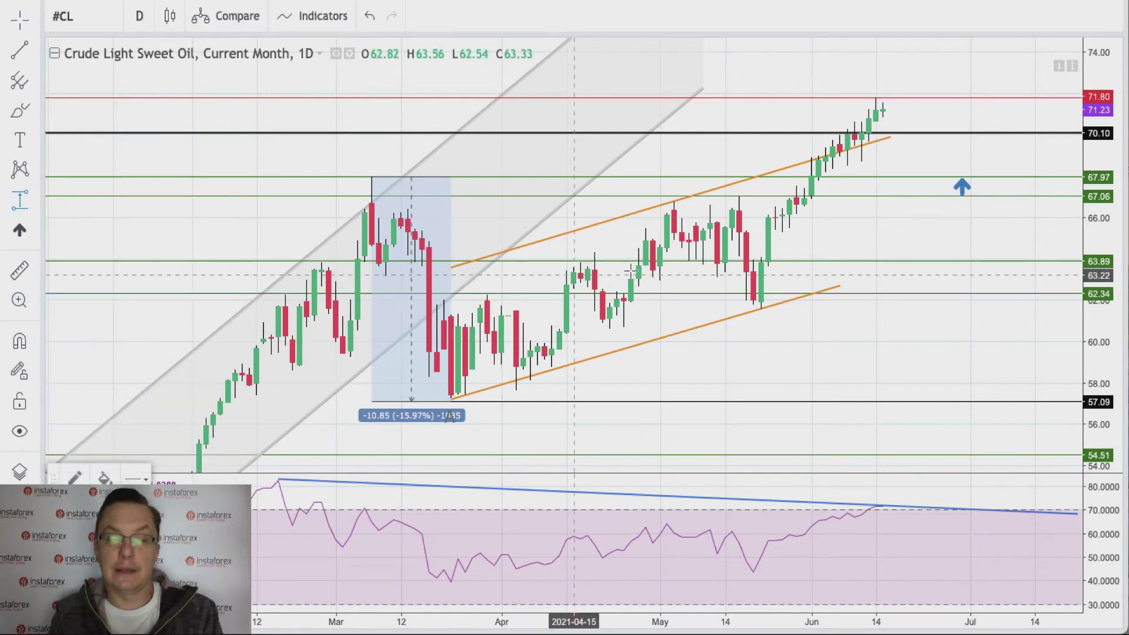
pyautogui.click(739, 196)
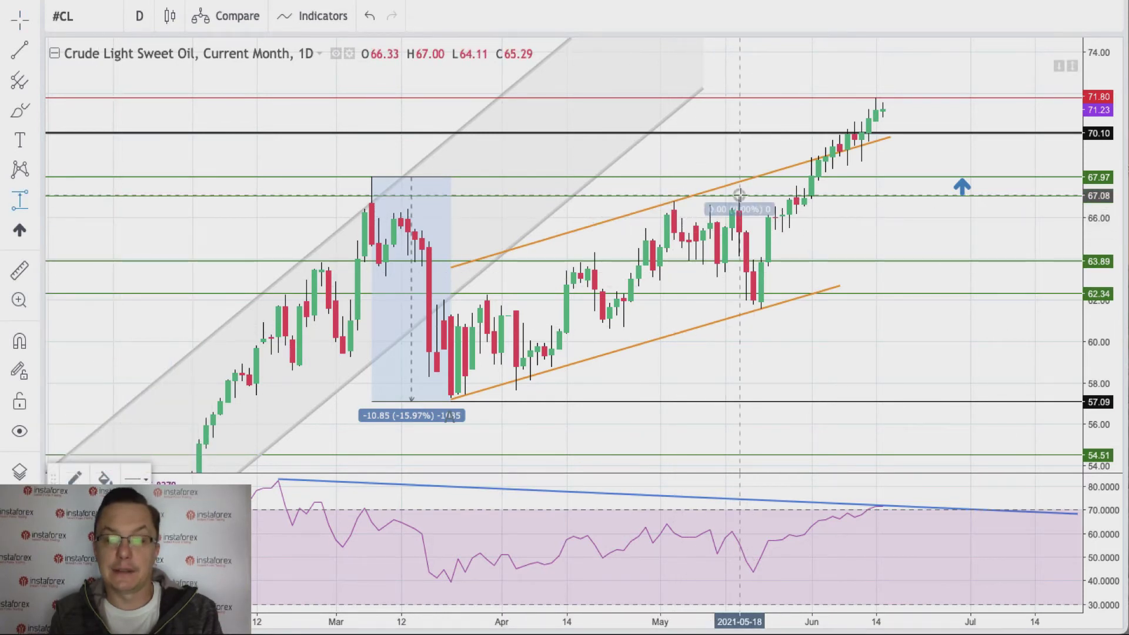
pyautogui.click(768, 309)
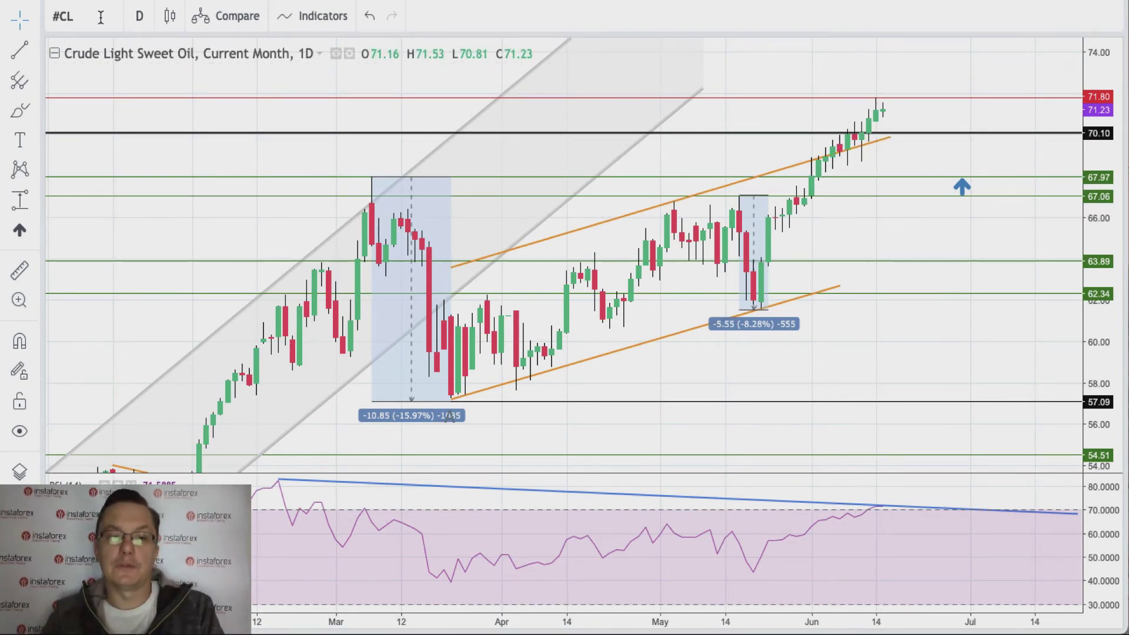
# Find USDX in the symbol search and load the US Dollar Index (#USDX) chart.
pyautogui.write('USDX')
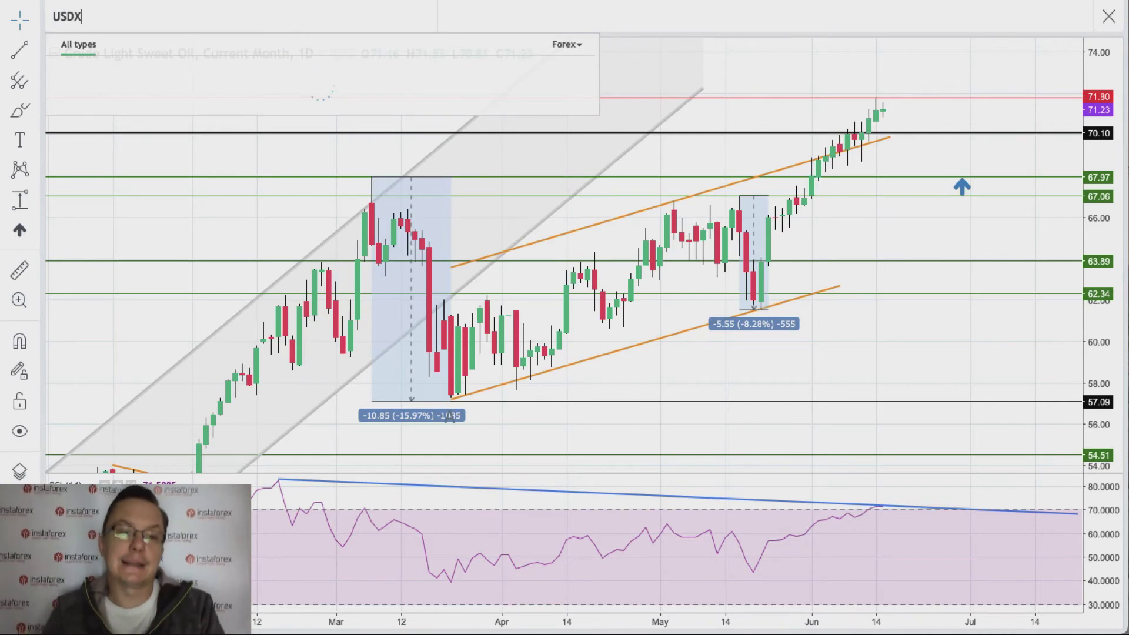
pyautogui.press('Return')
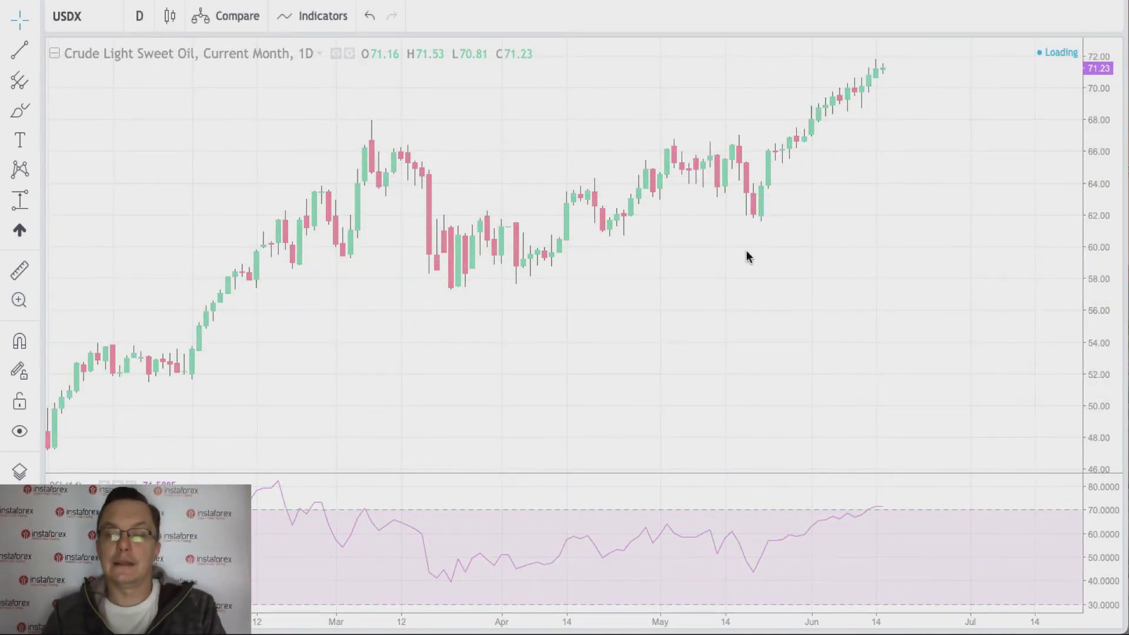
pyautogui.click(101, 16)
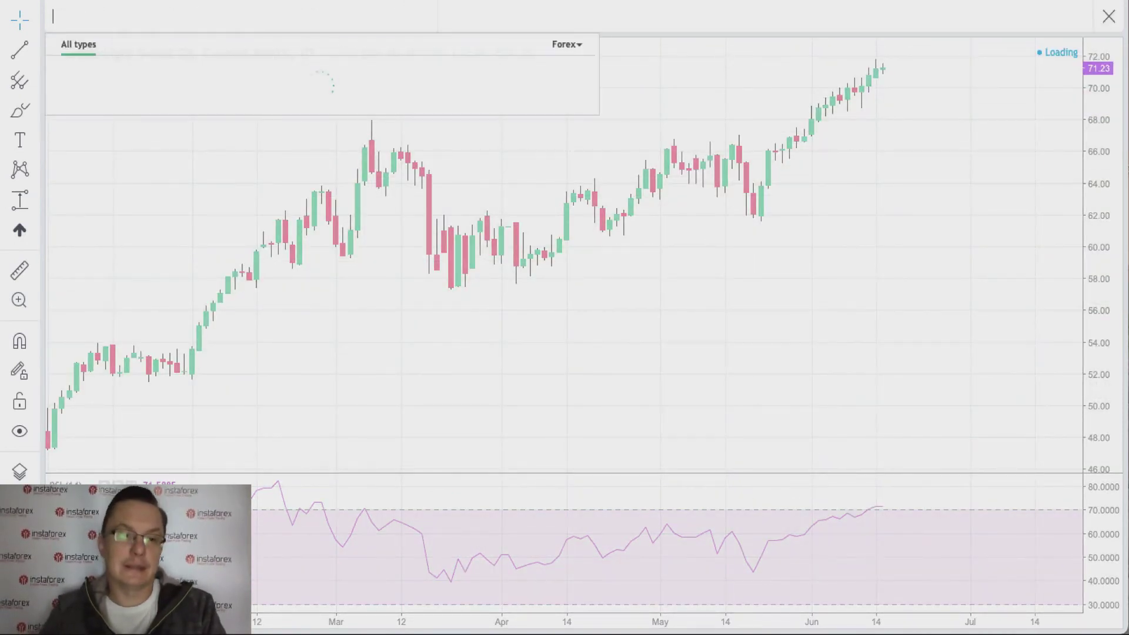
pyautogui.write('USD')
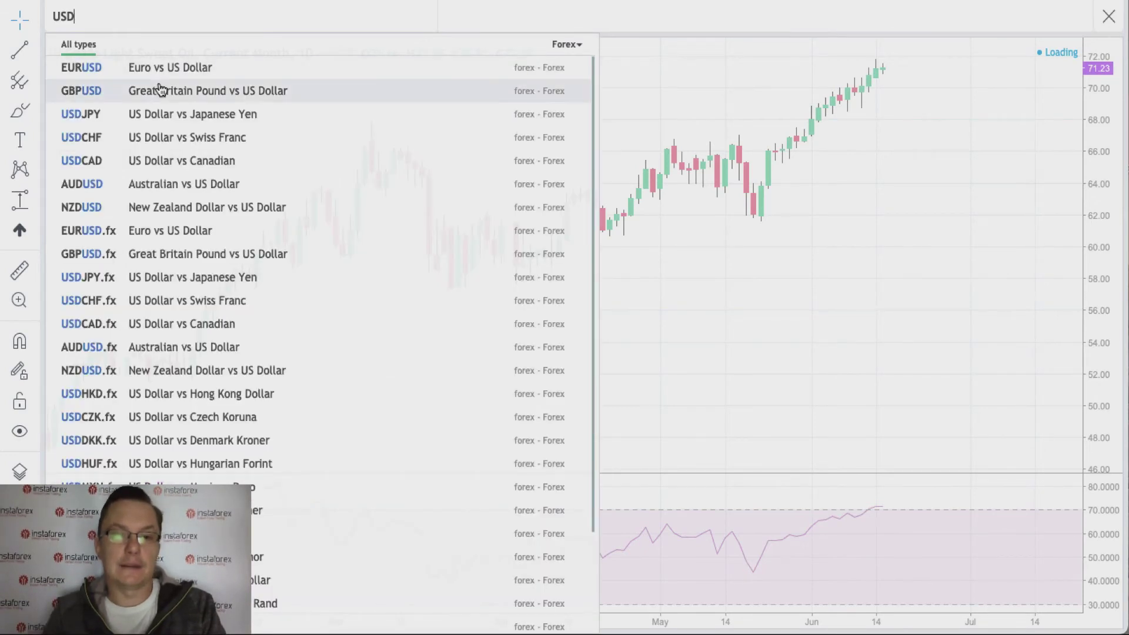
pyautogui.write('X')
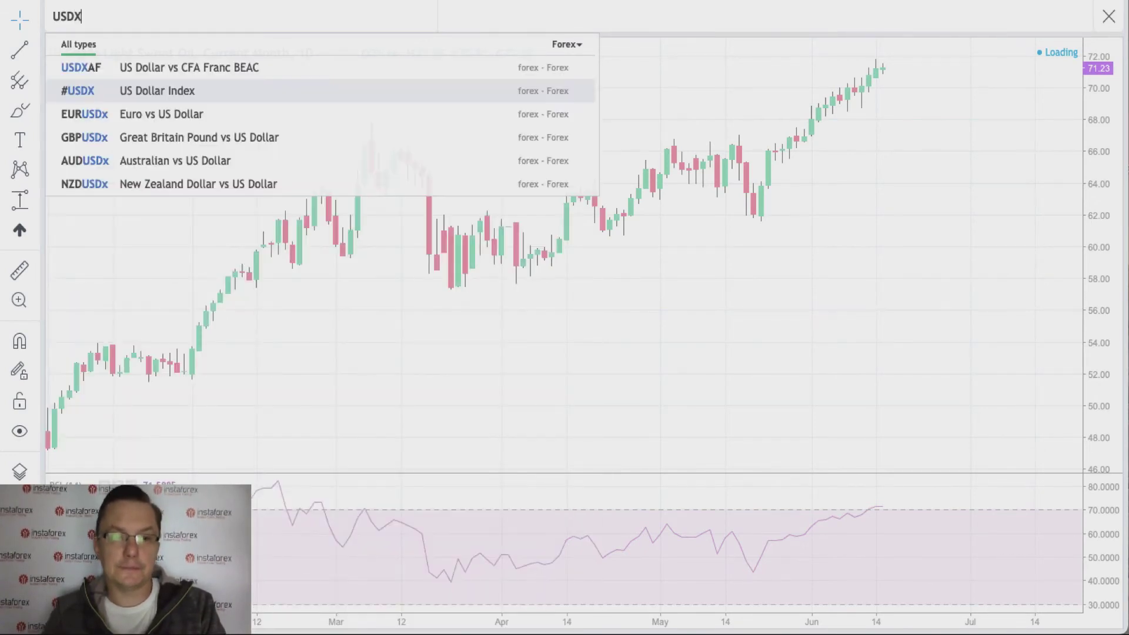
pyautogui.click(171, 92)
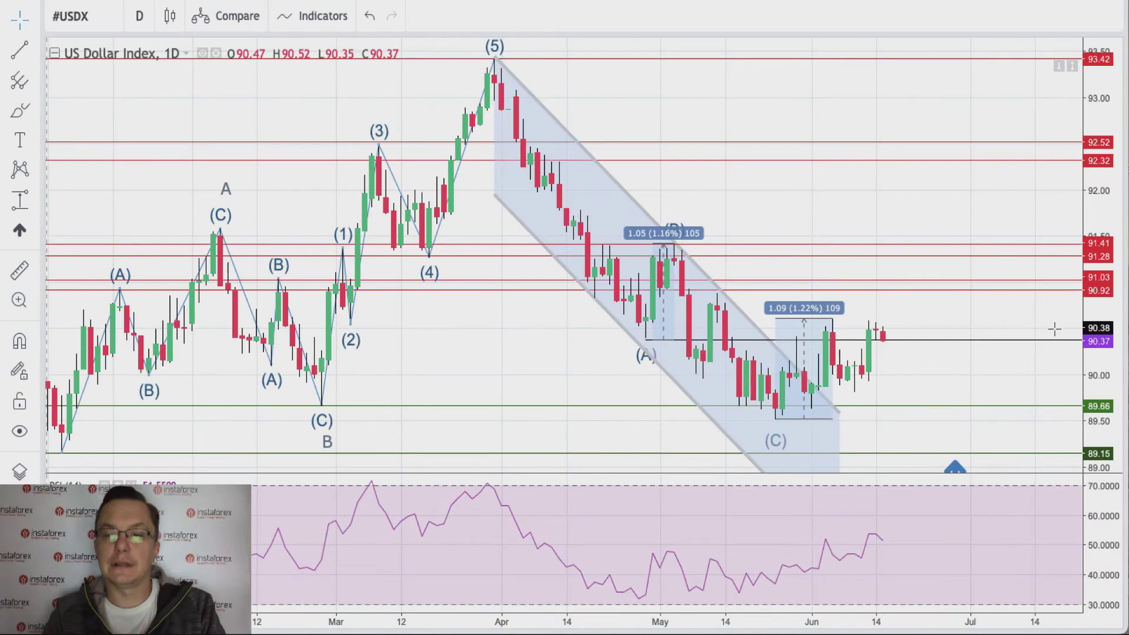
# Duplicate the red 90.92 horizontal level and place the copy at the early June high, 90.62.
pyautogui.moveTo(1108, 211); pyautogui.dragTo(1102, 246)
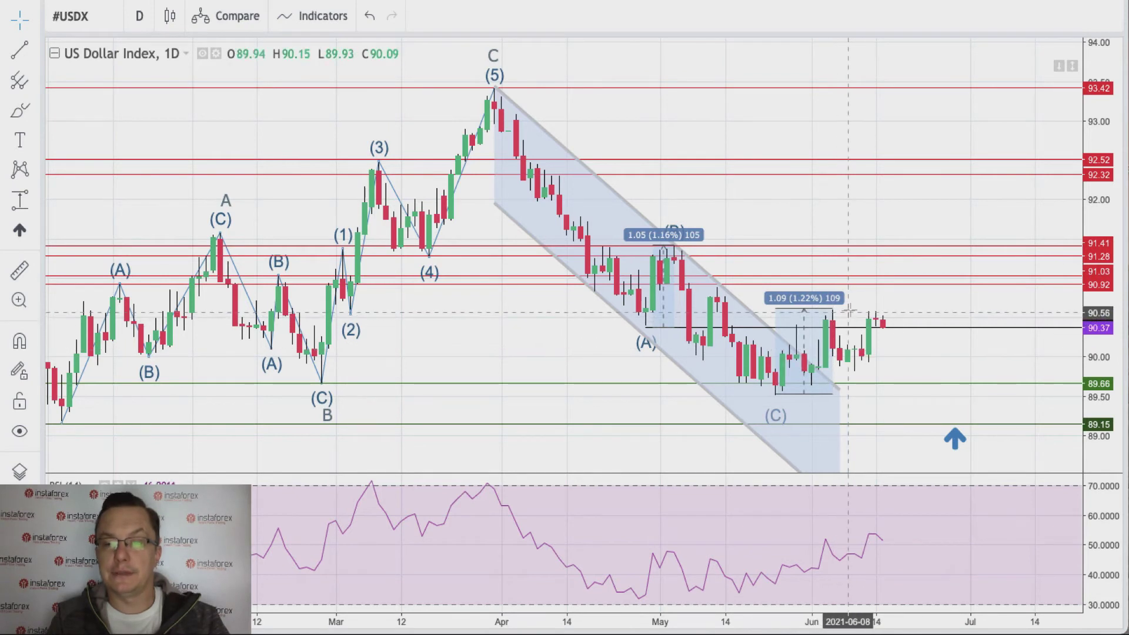
pyautogui.click(905, 287)
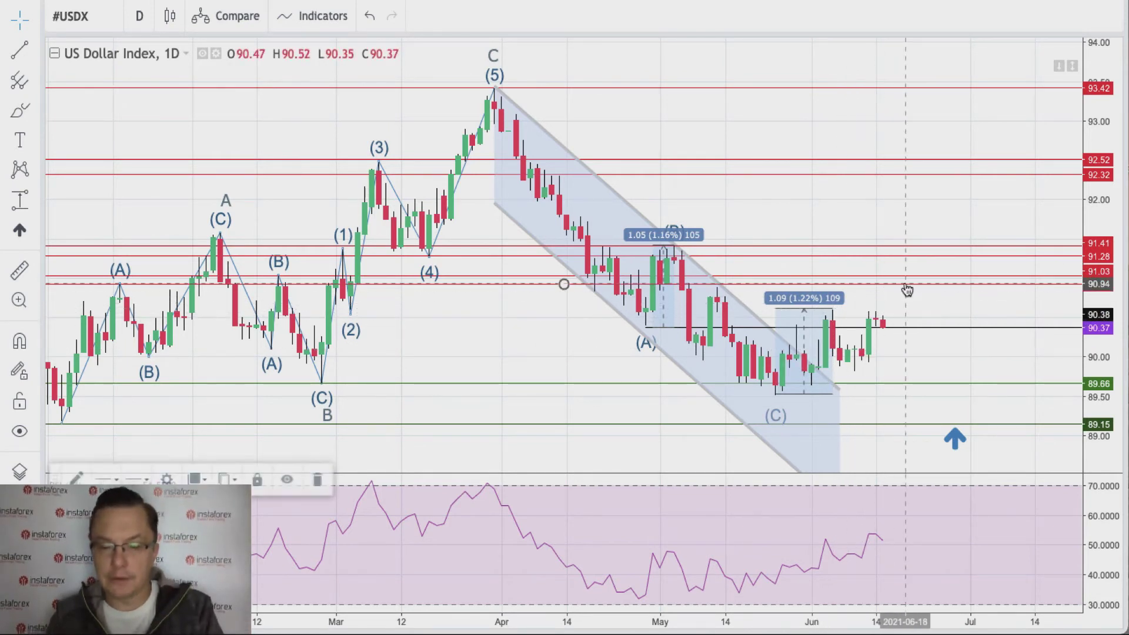
pyautogui.moveTo(907, 290)
pyautogui.mouseDown()
pyautogui.moveTo(906, 260)
pyautogui.moveTo(909, 312)
pyautogui.mouseUp()
pyautogui.click(970, 320)
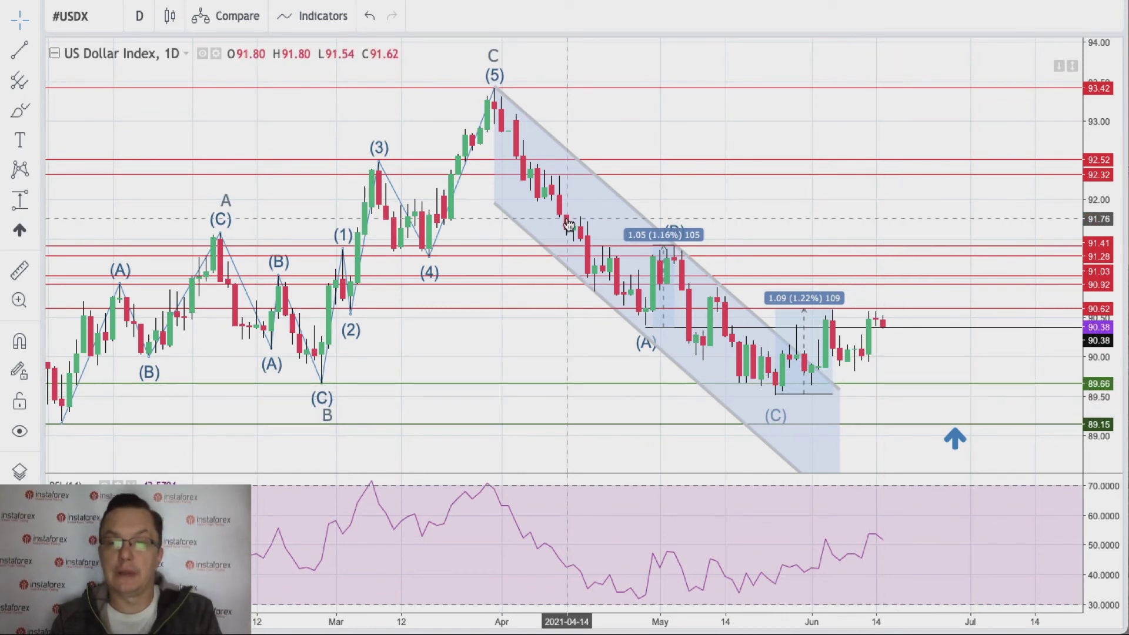
# Delete the descending parallel channel that runs down from the wave (5) high.
pyautogui.click(621, 202)
pyautogui.press('Delete')
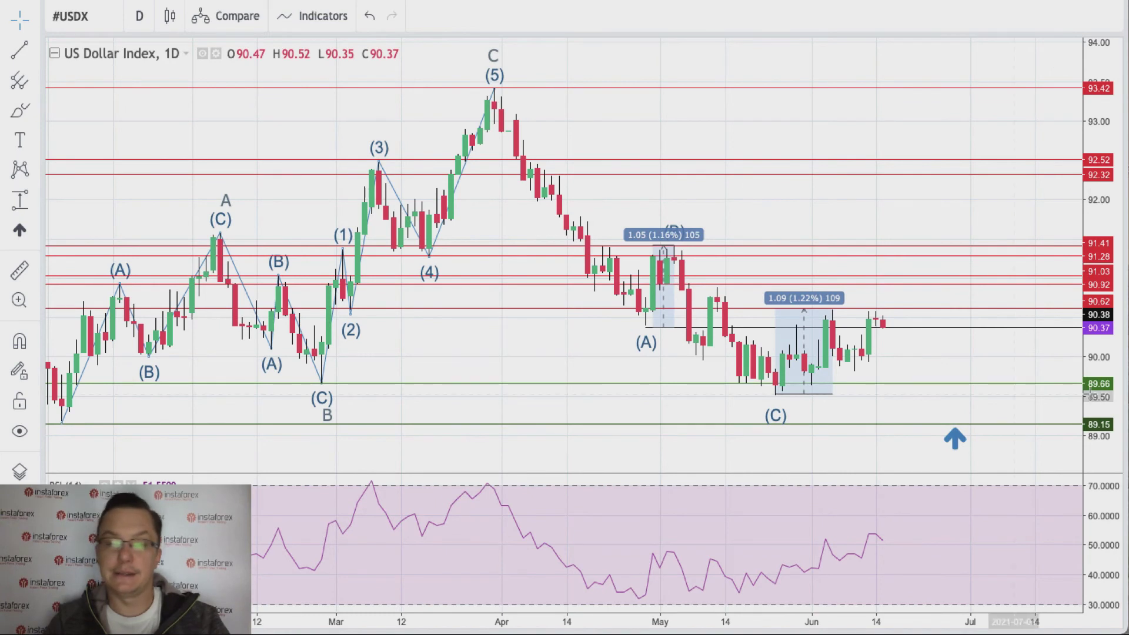
pyautogui.click(955, 438)
pyautogui.click(1125, 433)
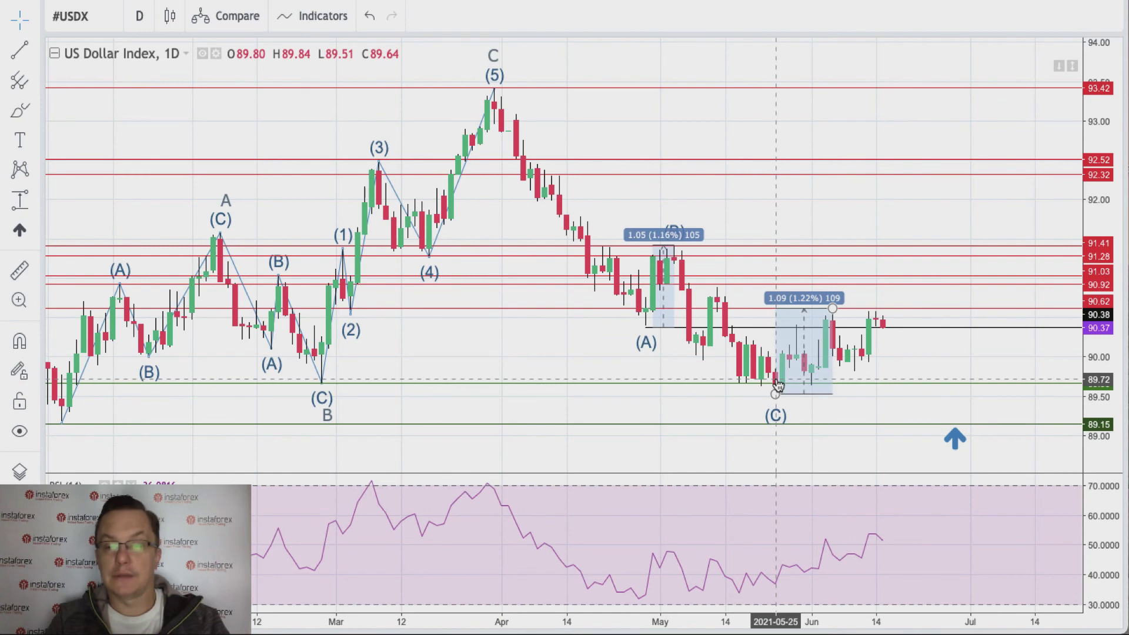
pyautogui.click(834, 318)
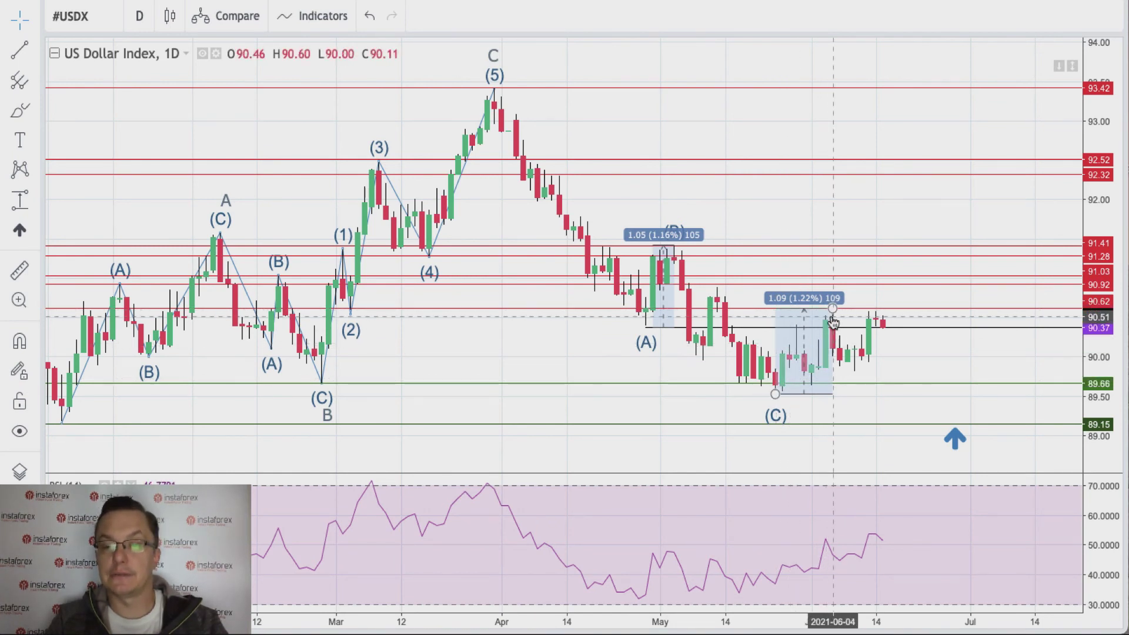
pyautogui.click(933, 335)
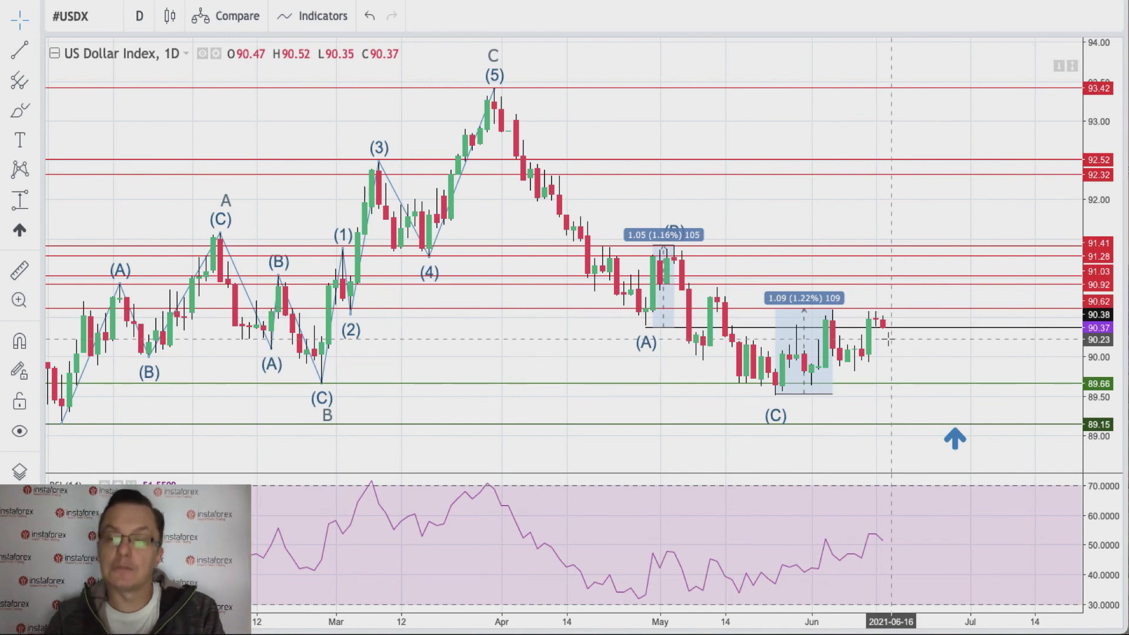
# Move the end point of the corrective pattern's wave (C) to 22 June at the green 89.15 level.
pyautogui.moveTo(776, 406); pyautogui.dragTo(919, 423)
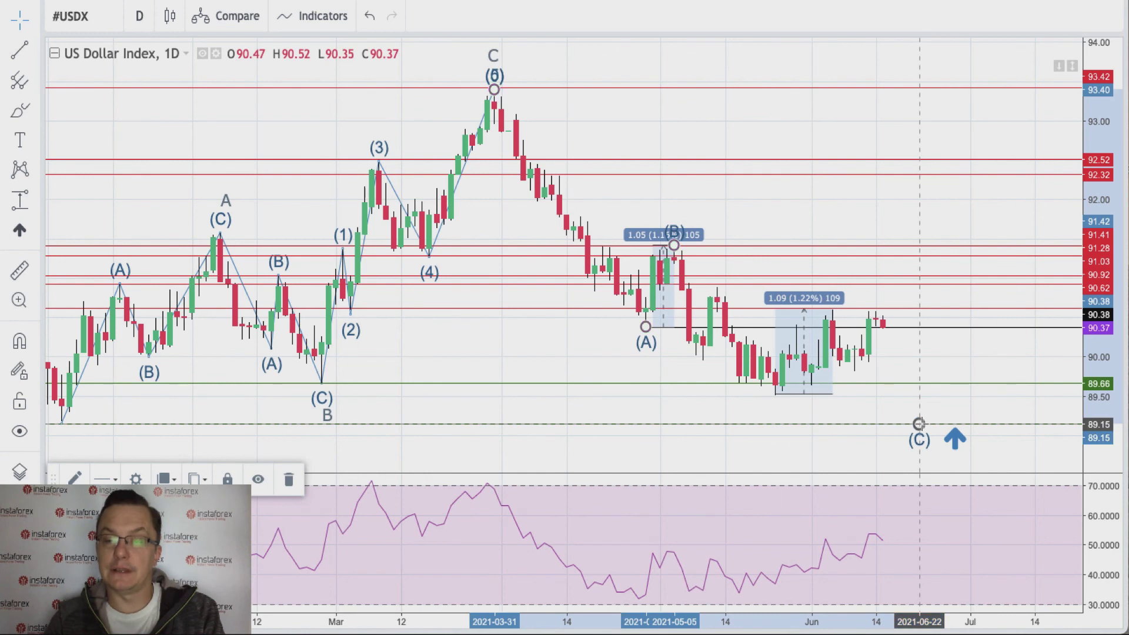
pyautogui.click(933, 355)
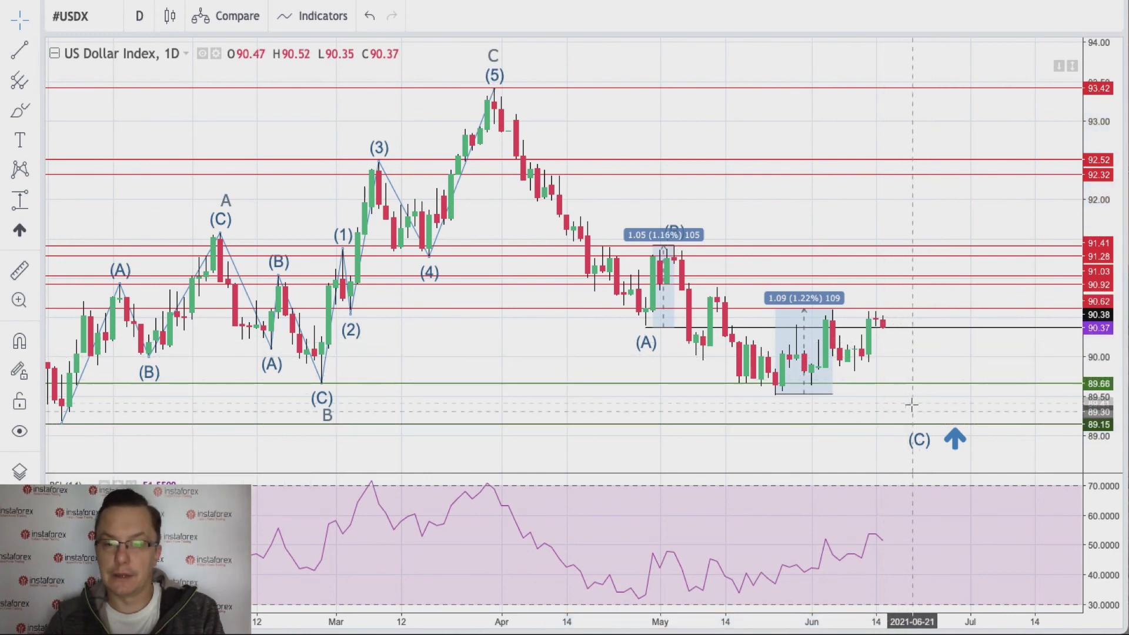